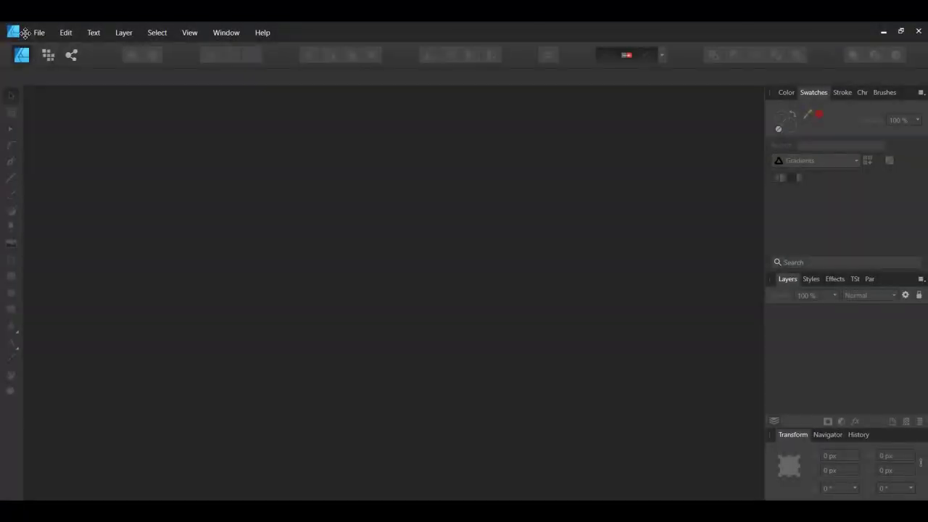
# Create a new 1920 × 1080 px document from the Web FHD 1080p preset
pyautogui.click(38, 36)
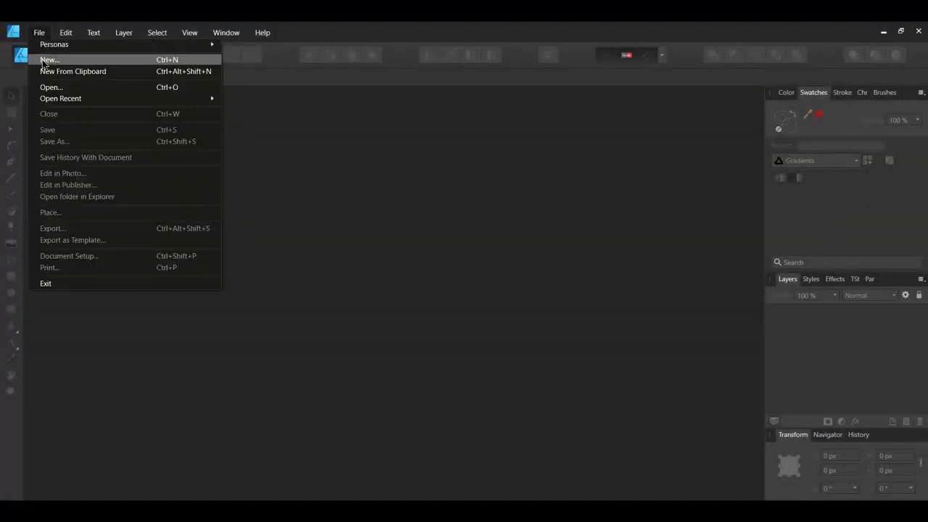
pyautogui.click(42, 61)
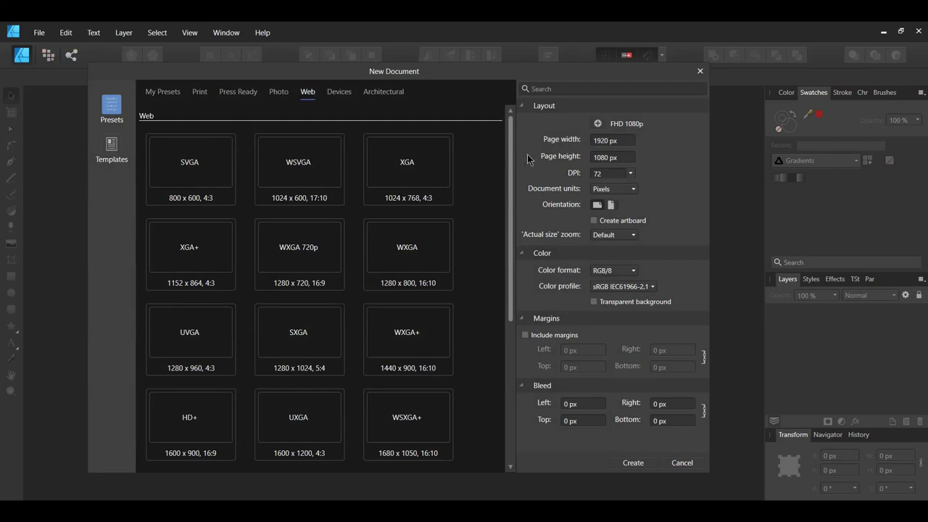
pyautogui.moveTo(511, 158); pyautogui.dragTo(528, 268)
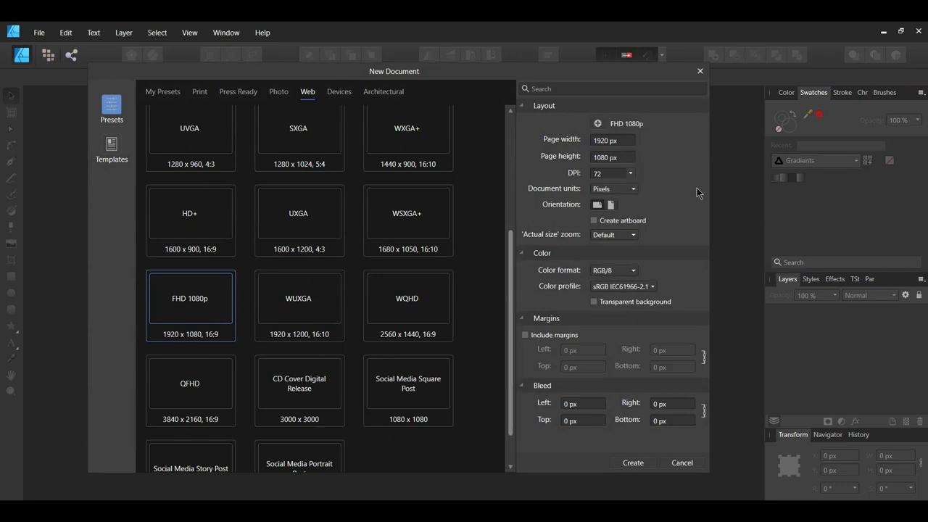
pyautogui.click(632, 463)
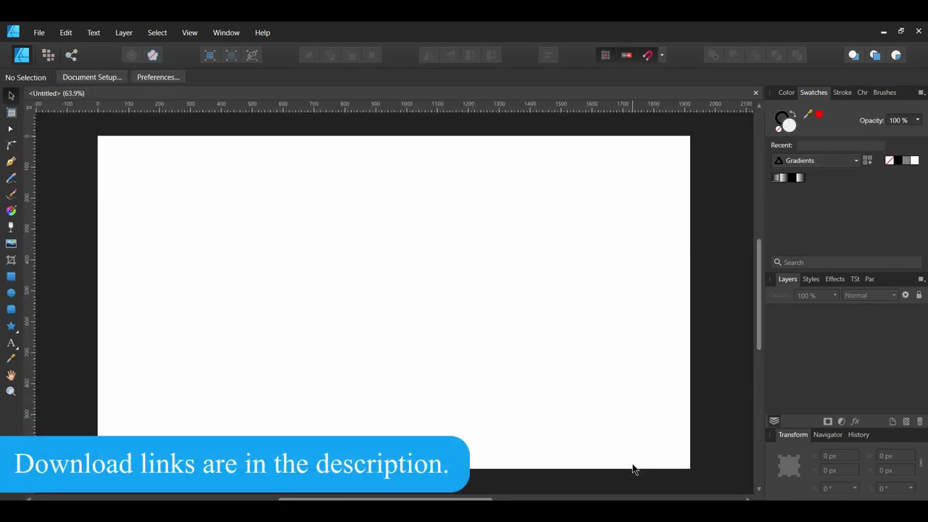
# Draw a large circle and fill it with brown #734528
pyautogui.click(11, 293)
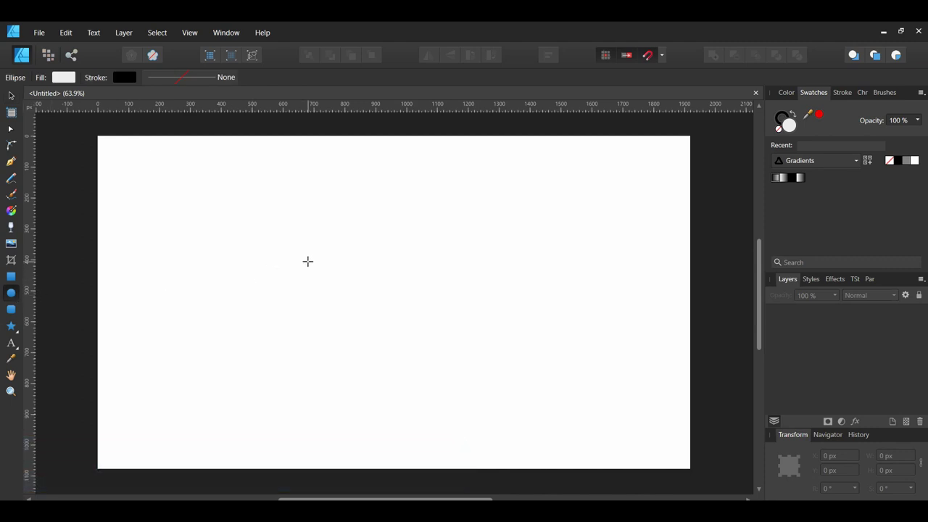
pyautogui.moveTo(371, 269); pyautogui.dragTo(462, 426)
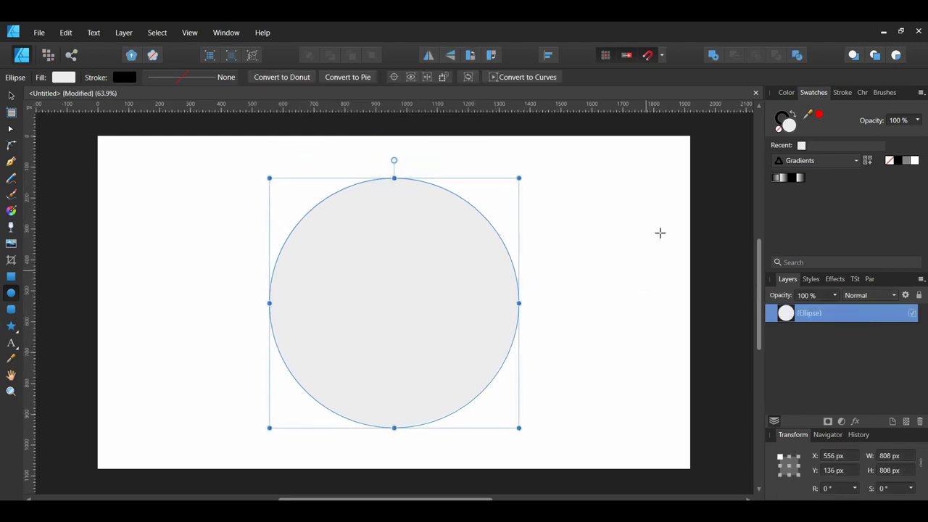
pyautogui.doubleClick(789, 126)
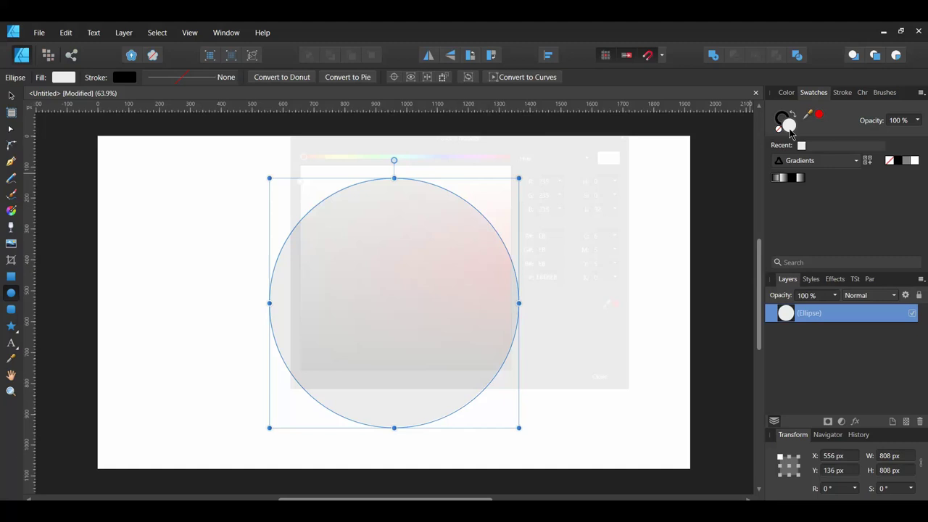
pyautogui.moveTo(555, 137); pyautogui.dragTo(806, 119)
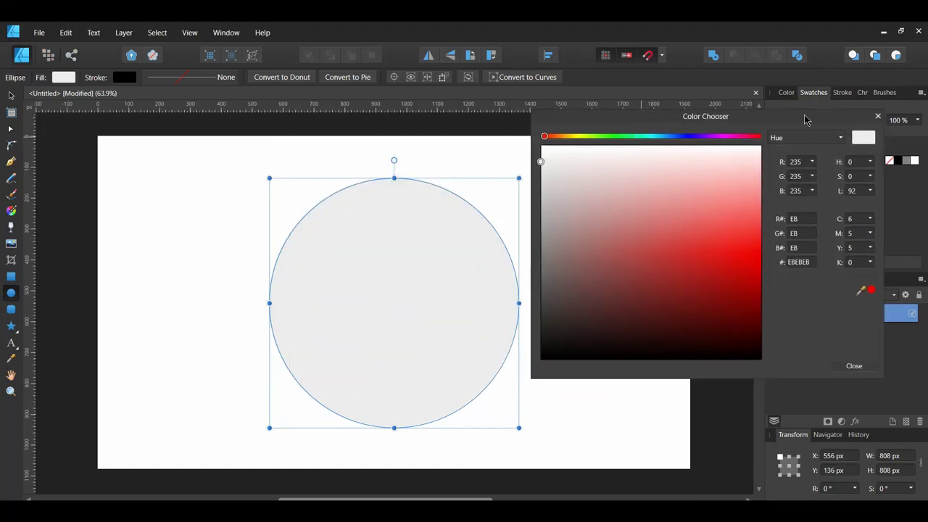
pyautogui.doubleClick(802, 261)
pyautogui.write('734528')
pyautogui.press('Return')
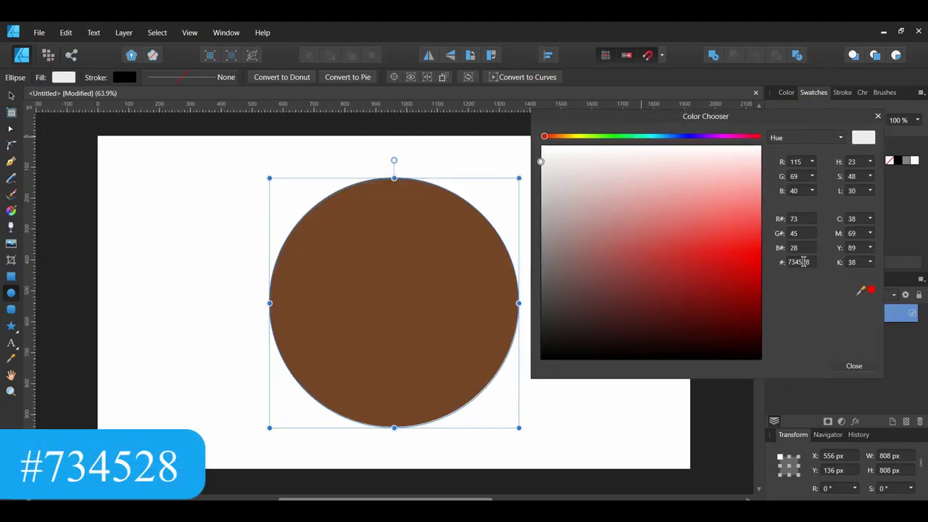
pyautogui.click(852, 366)
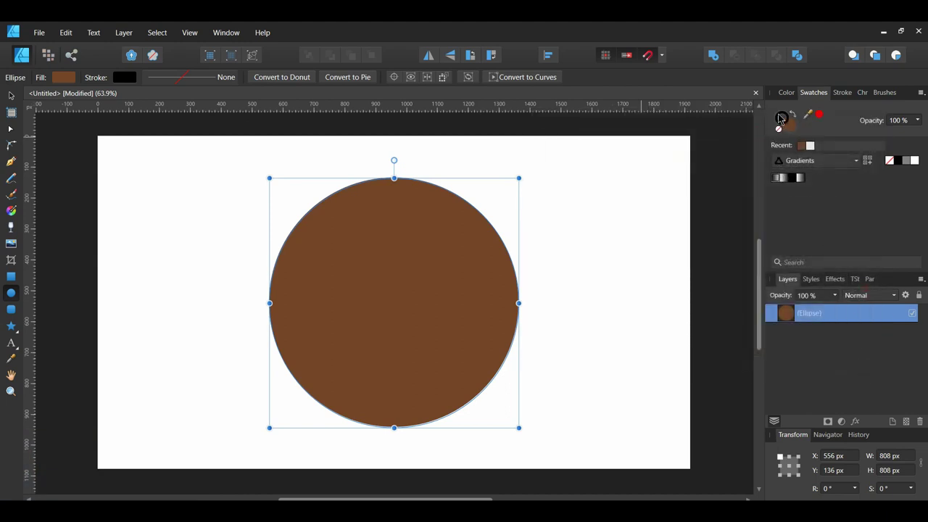
# Give the brown circle a 10 pt black outline
pyautogui.click(842, 93)
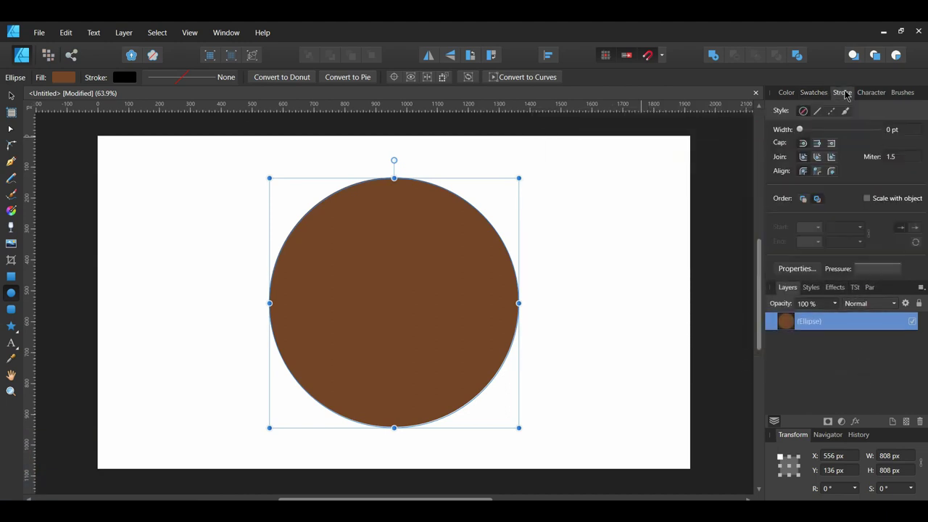
pyautogui.click(900, 130)
pyautogui.write('10')
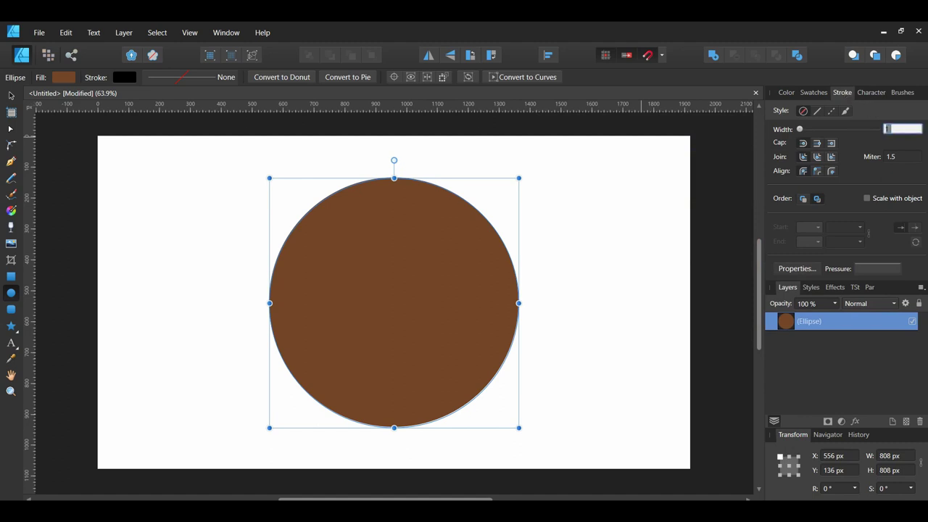
pyautogui.press('Return')
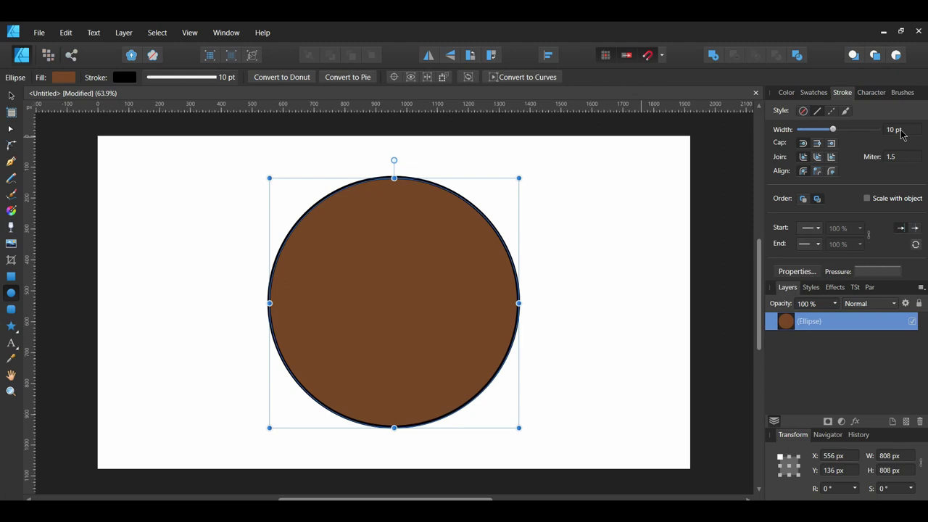
pyautogui.press('v')
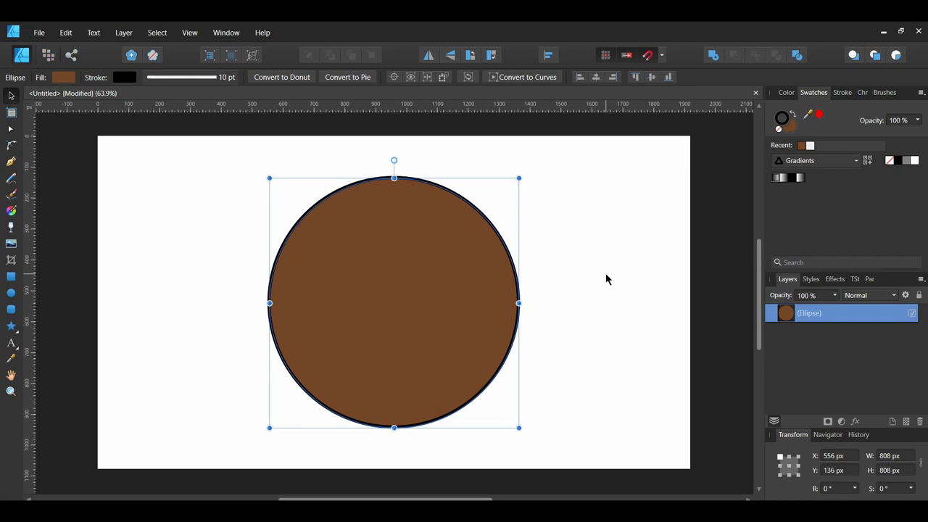
# Duplicate the circle, shrink the copy to 718 px about its centre, and give it a 5 pt outline
pyautogui.hotkey('ctrl', 'j')
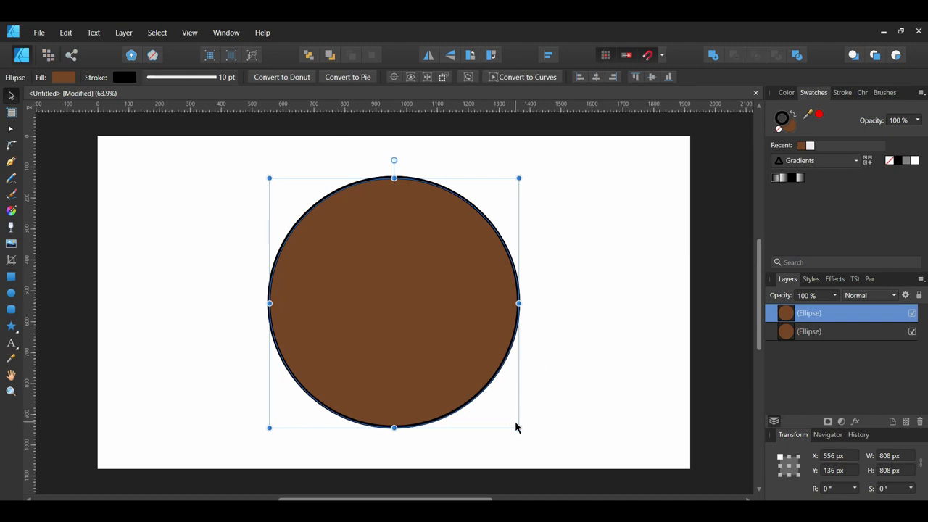
pyautogui.moveTo(518, 428); pyautogui.dragTo(505, 413)
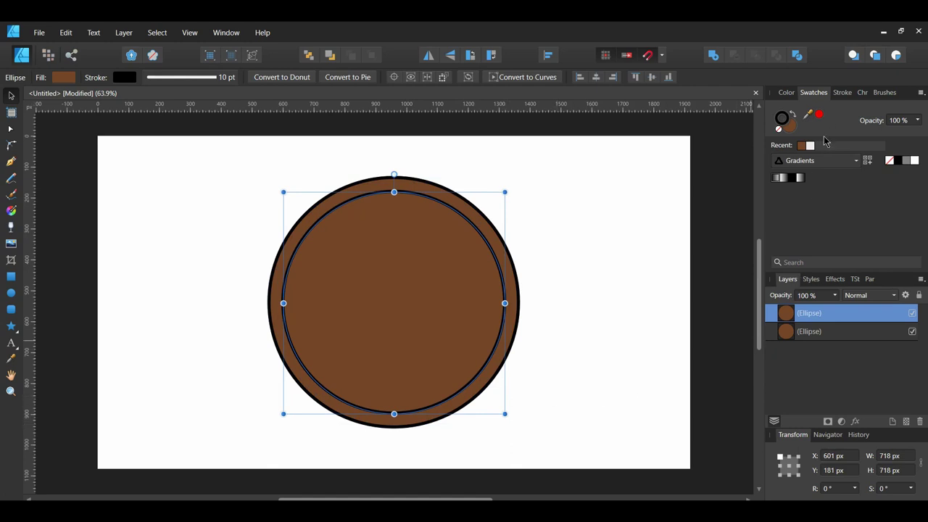
pyautogui.click(842, 94)
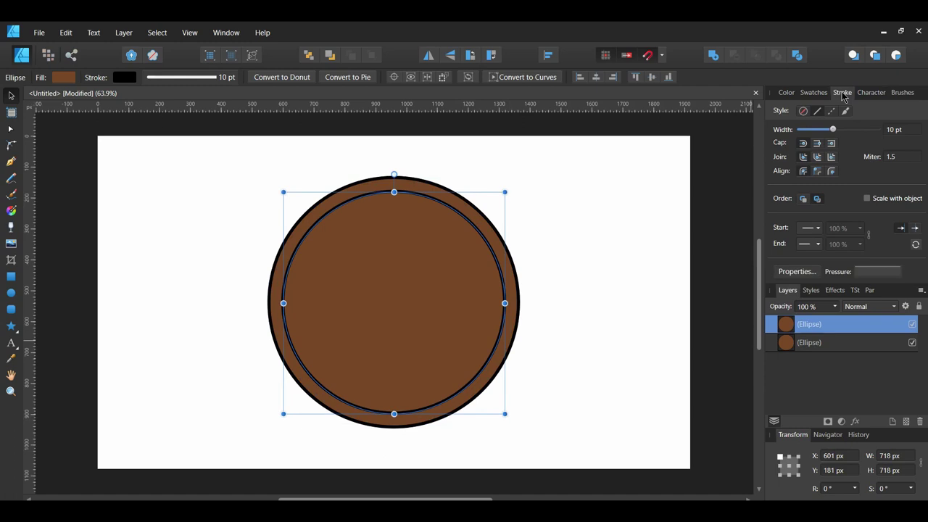
pyautogui.click(899, 129)
pyautogui.write('5')
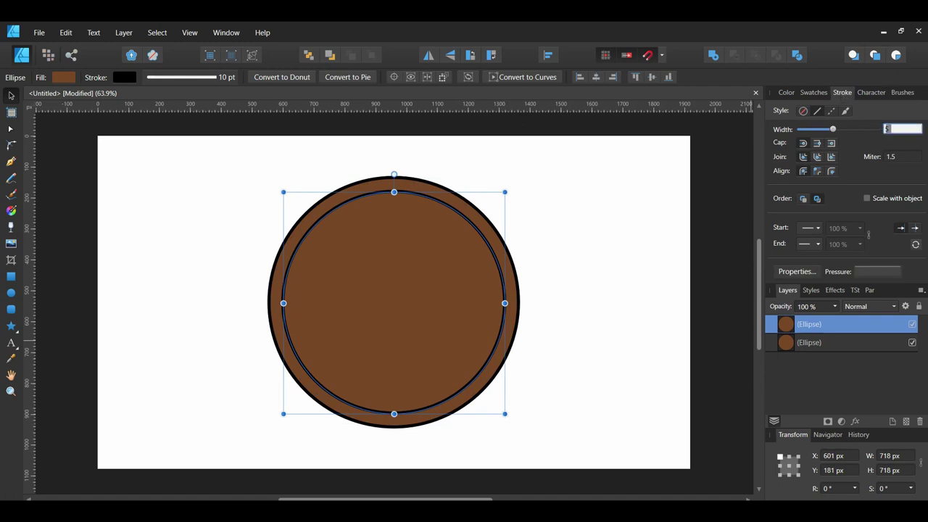
pyautogui.press('Return')
# Fill the inner circle with green #1BB125
pyautogui.click(813, 92)
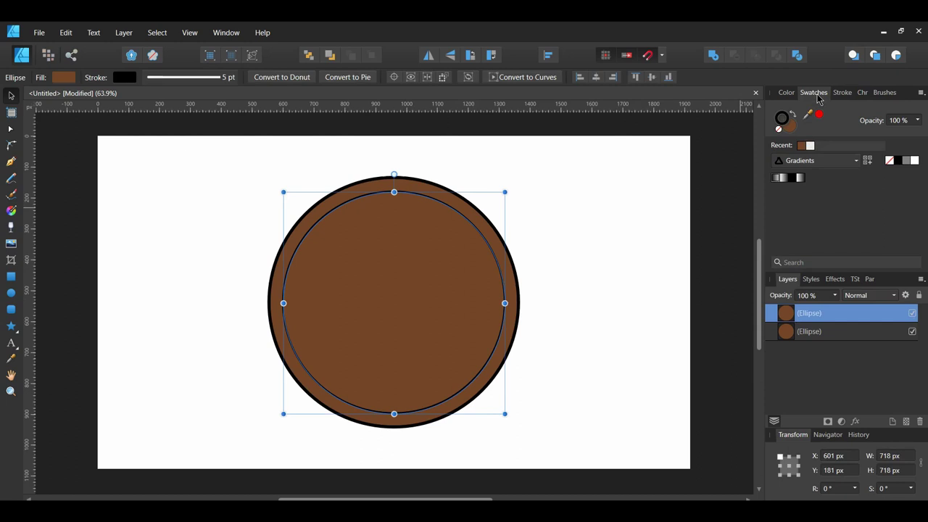
pyautogui.doubleClick(791, 129)
pyautogui.moveTo(458, 127); pyautogui.dragTo(706, 108)
pyautogui.click(801, 254)
pyautogui.write('1BB125')
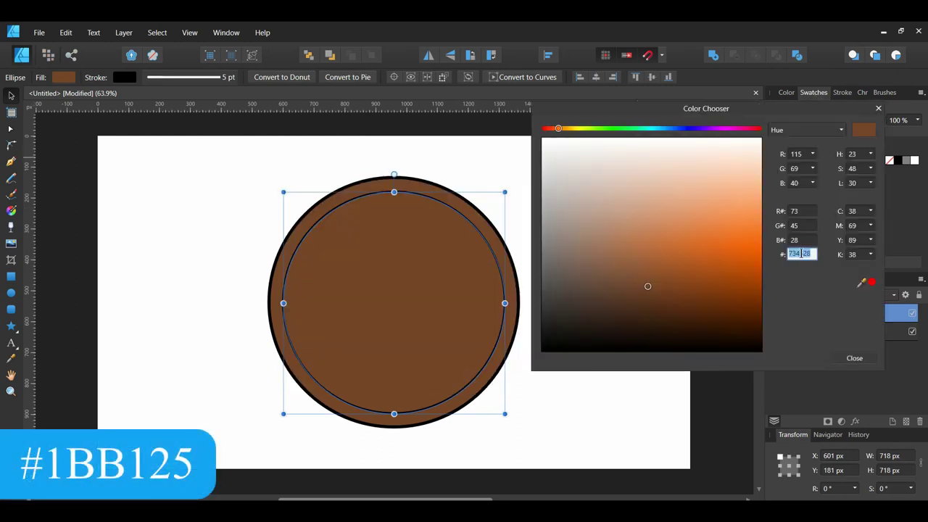
pyautogui.press('Return')
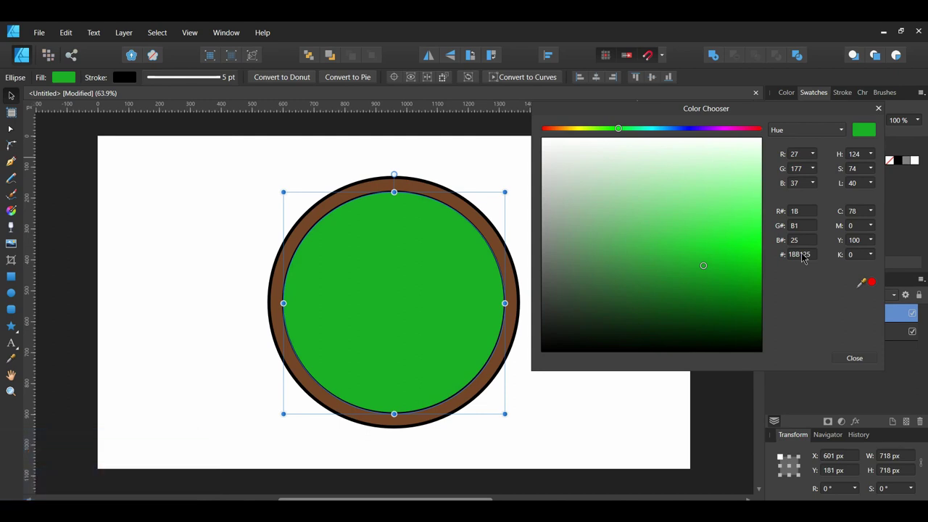
pyautogui.click(853, 358)
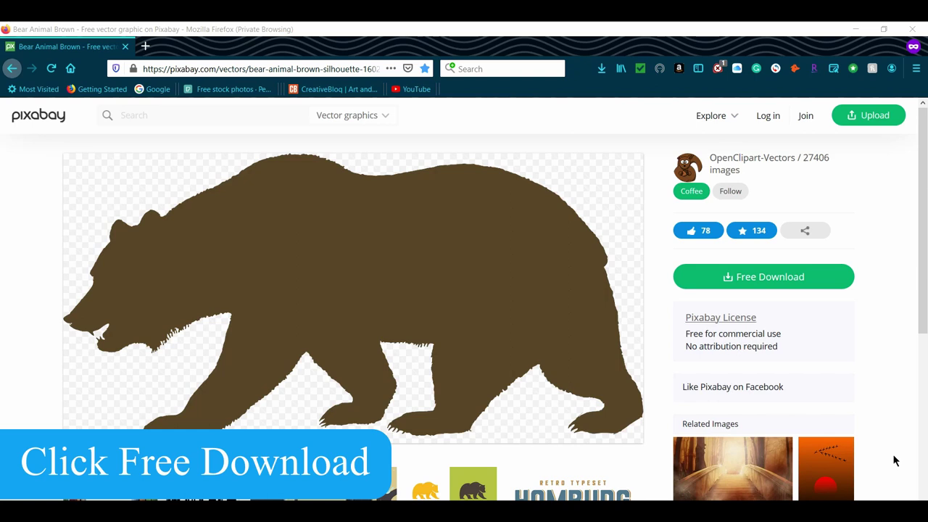
# Log in on Pixabay, download the bear silhouette as SVG, and open bear-160226.svg in Affinity Designer
pyautogui.click(776, 283)
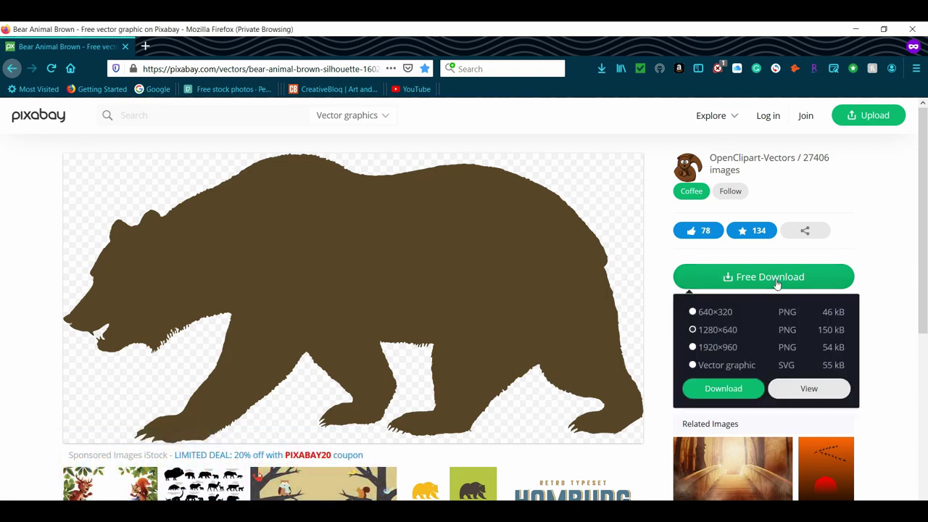
pyautogui.click(703, 368)
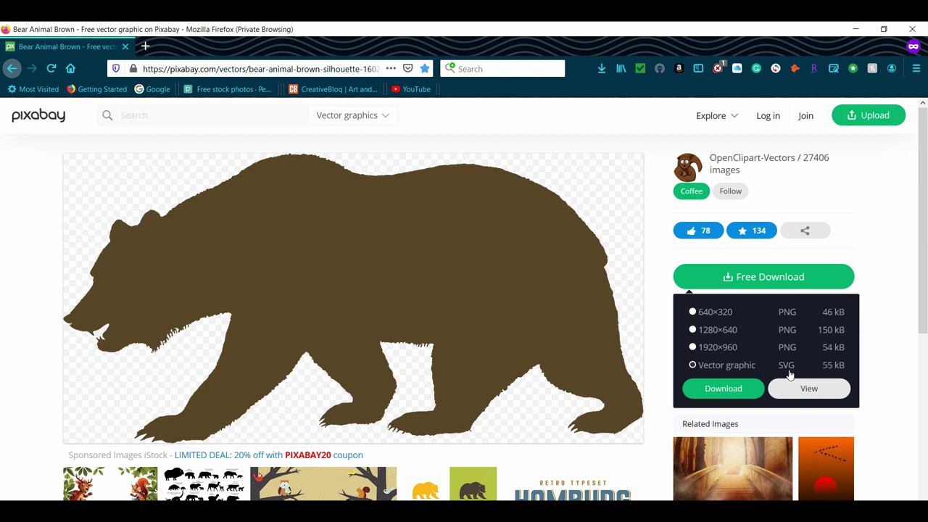
pyautogui.click(718, 393)
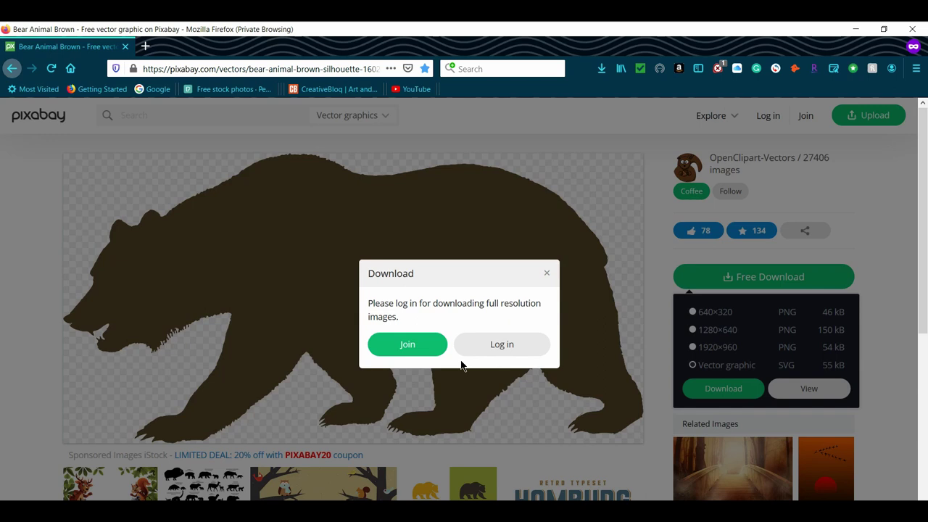
pyautogui.click(493, 344)
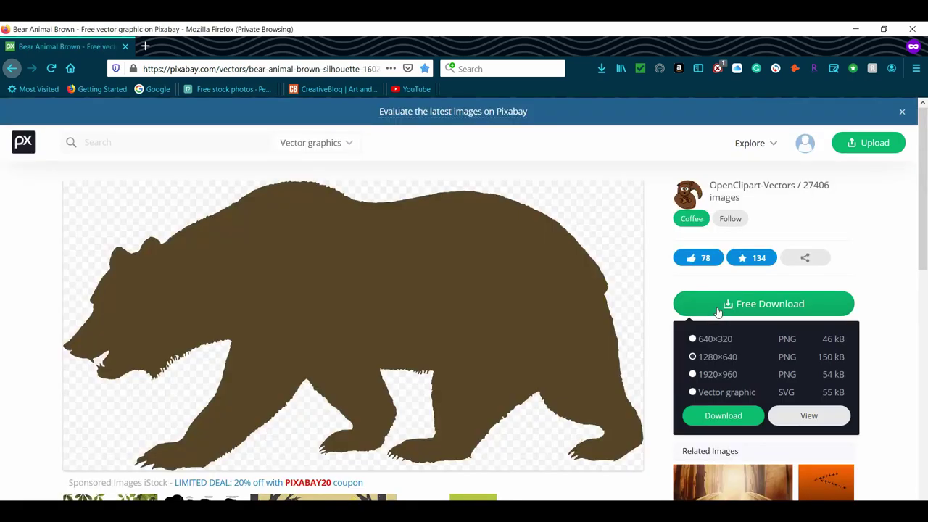
pyautogui.click(693, 393)
pyautogui.click(722, 415)
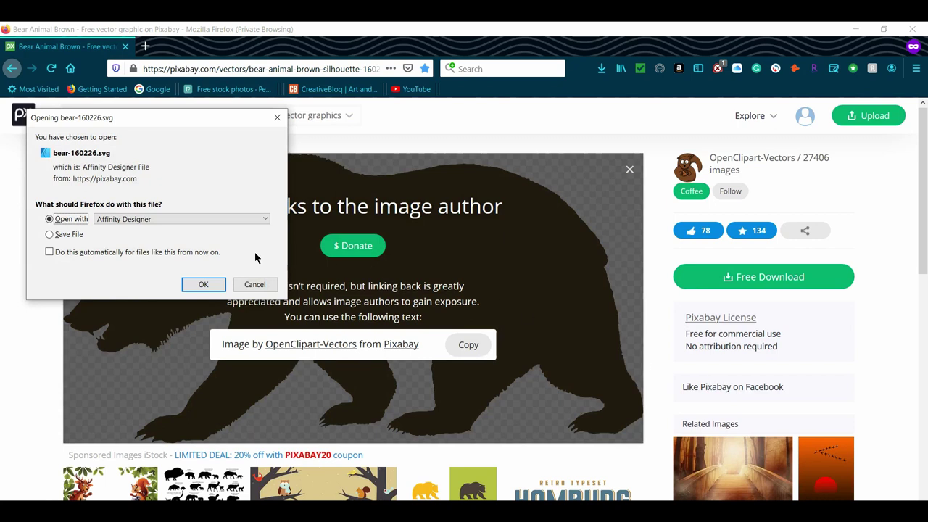
pyautogui.click(203, 284)
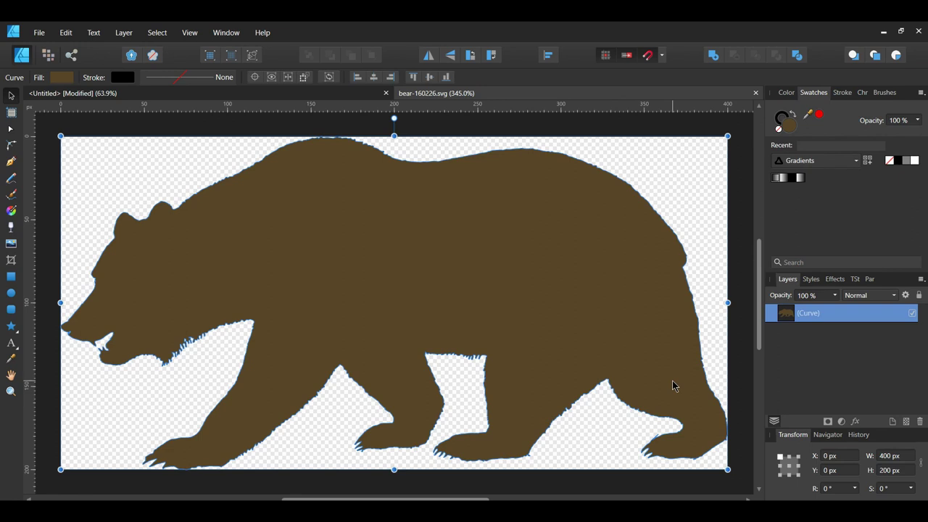
# Make the bear silhouette black and bring it into the badge document
pyautogui.click(898, 161)
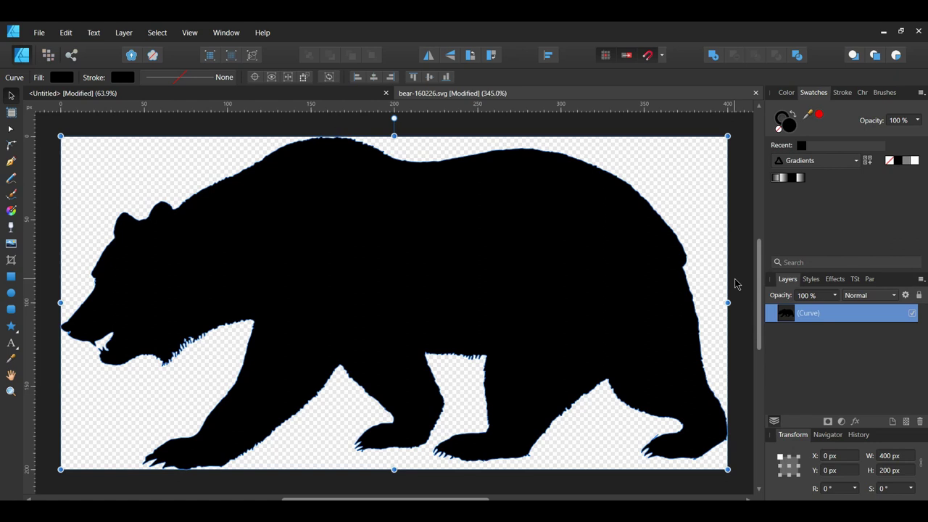
pyautogui.click(342, 93)
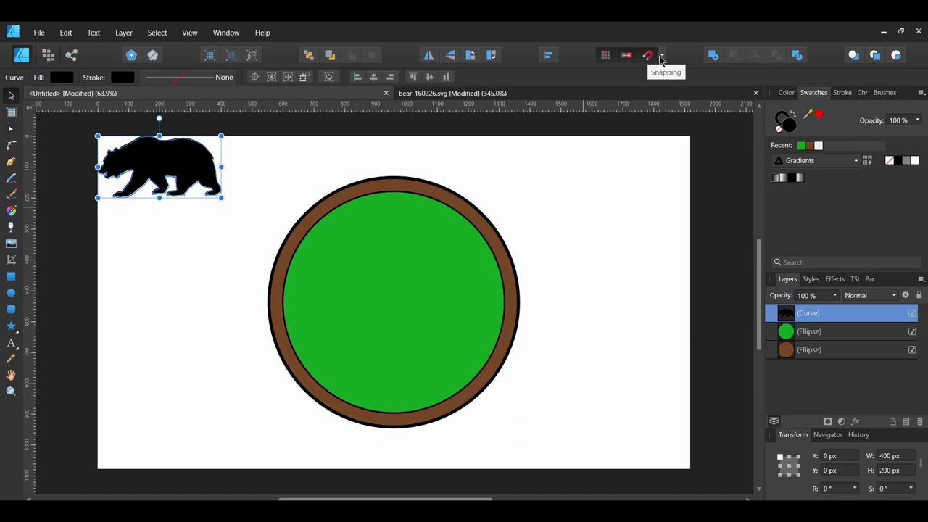
pyautogui.click(662, 57)
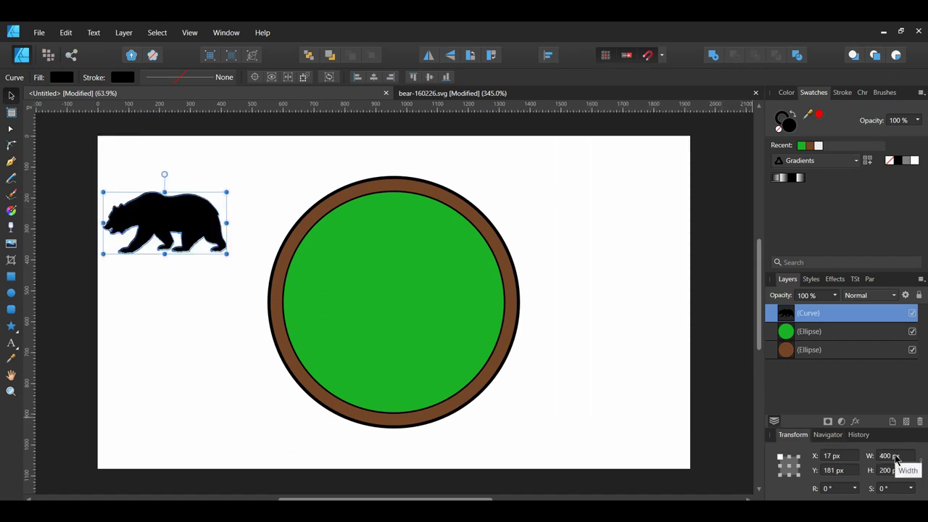
# Resize the bear to 477.2 × 238.6 px and centre it inside the green circle
pyautogui.click(895, 456)
pyautogui.write('477.2')
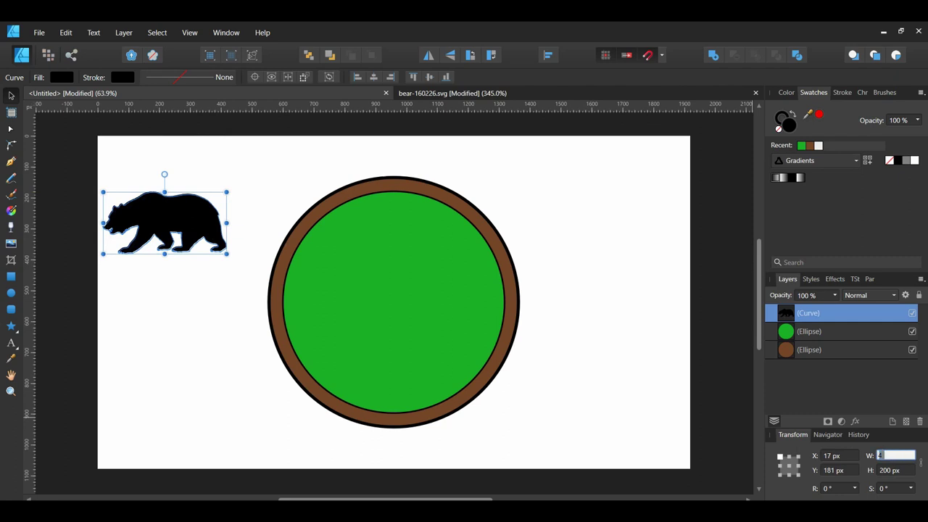
pyautogui.click(897, 469)
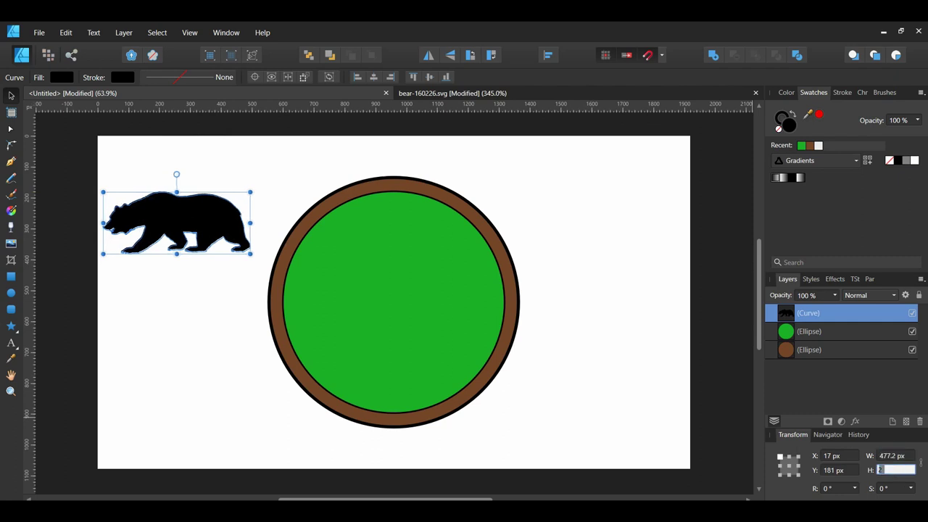
pyautogui.write('38.6')
pyautogui.press('Return')
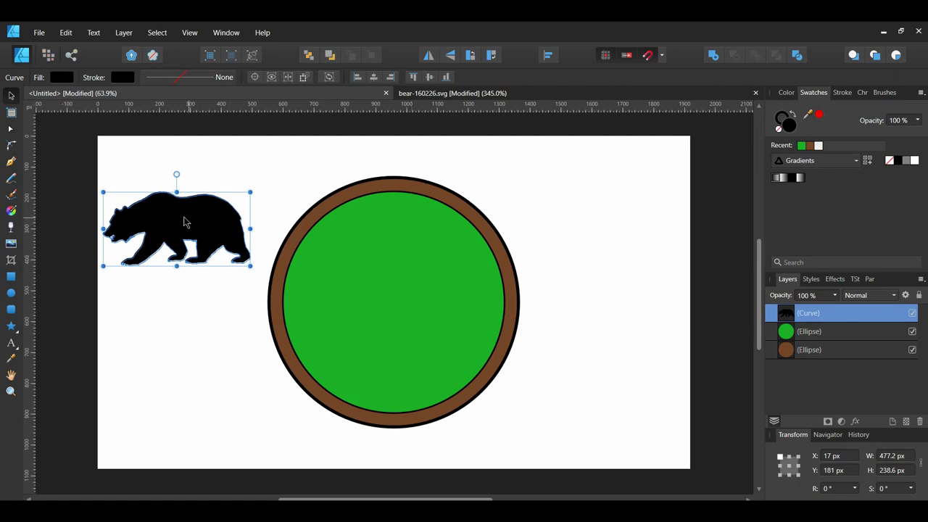
pyautogui.moveTo(190, 219); pyautogui.dragTo(418, 301)
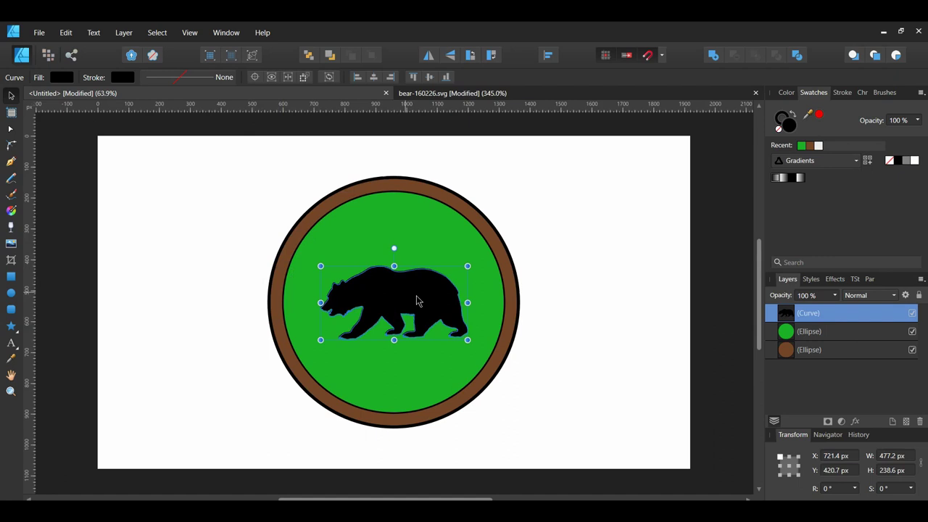
pyautogui.click(613, 332)
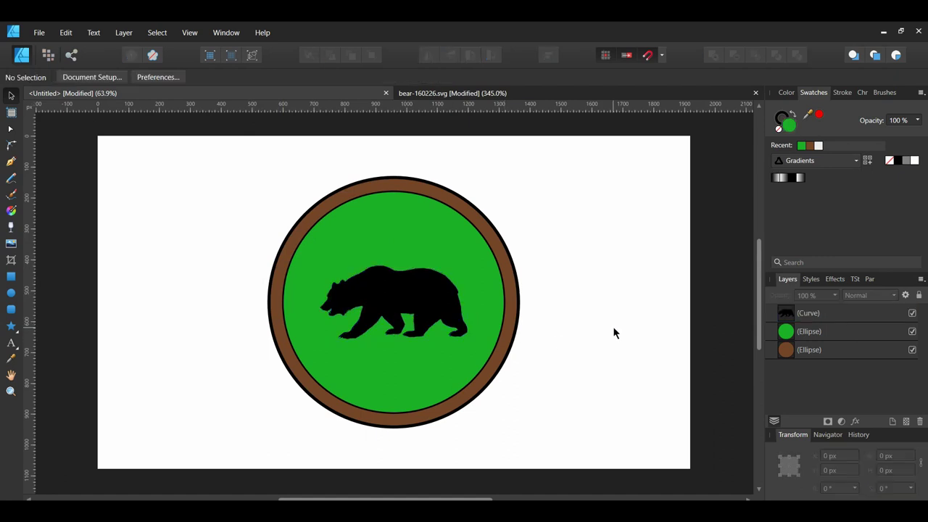
# Draw a 558 px circle centred on the bear with no fill and no stroke
pyautogui.click(11, 292)
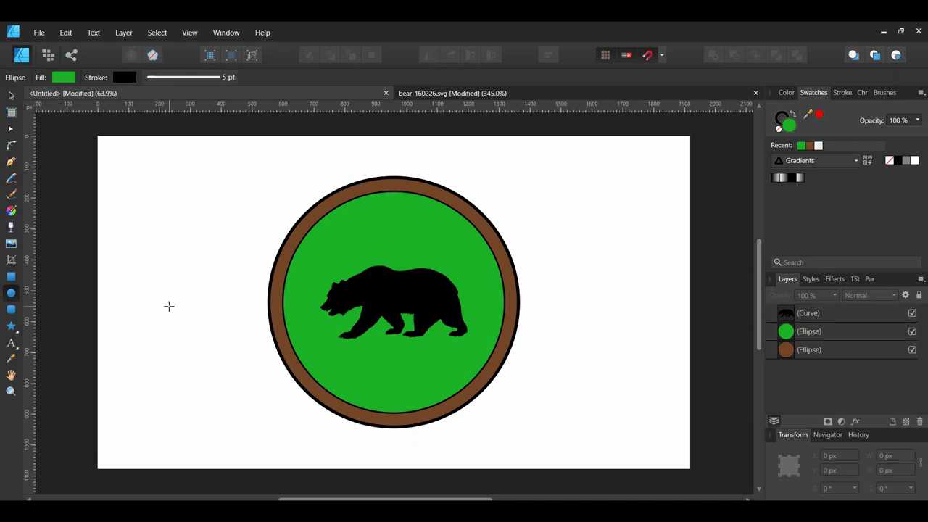
pyautogui.moveTo(394, 302); pyautogui.dragTo(472, 395)
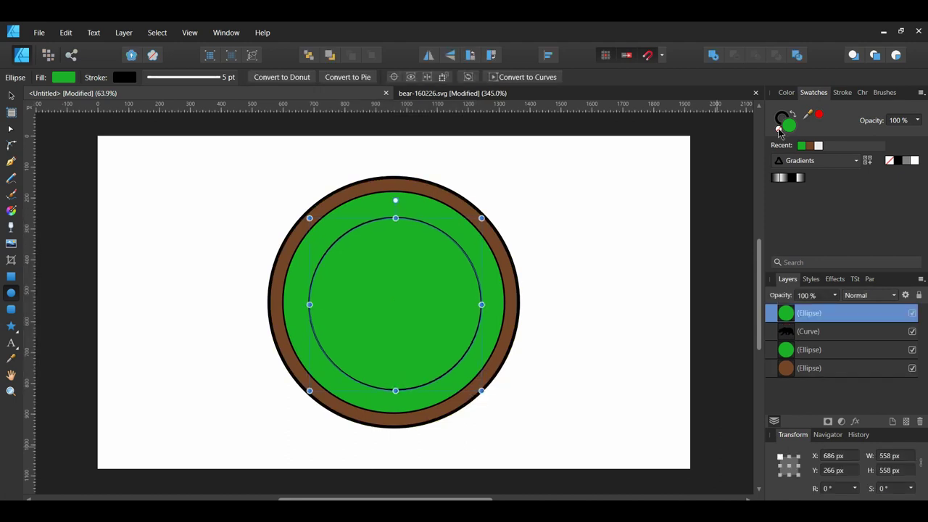
pyautogui.click(779, 131)
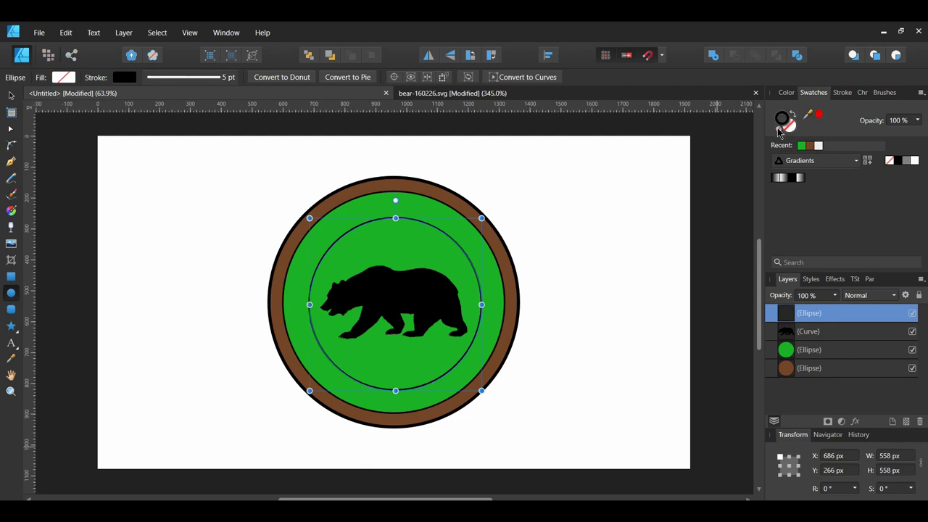
pyautogui.click(784, 130)
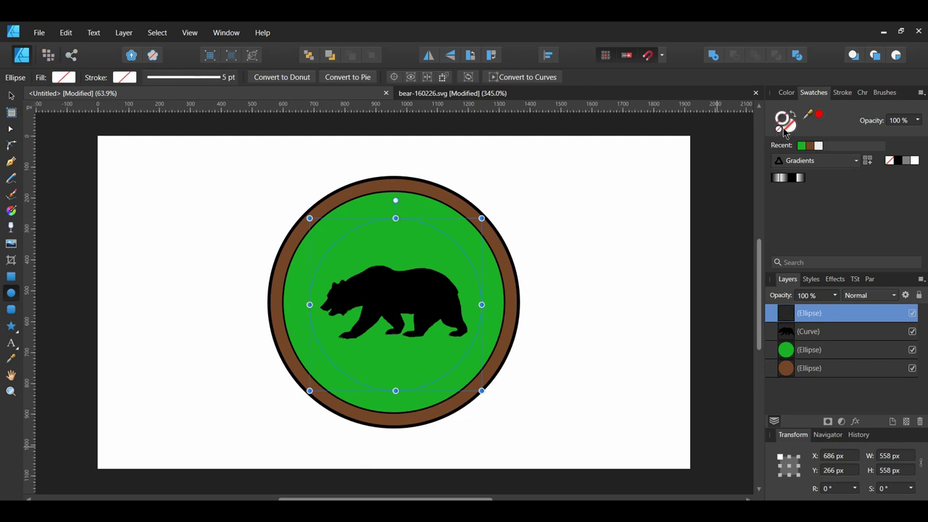
# Run 'Black Bear' along the invisible circle's path and size it to 115 pt
pyautogui.click(10, 342)
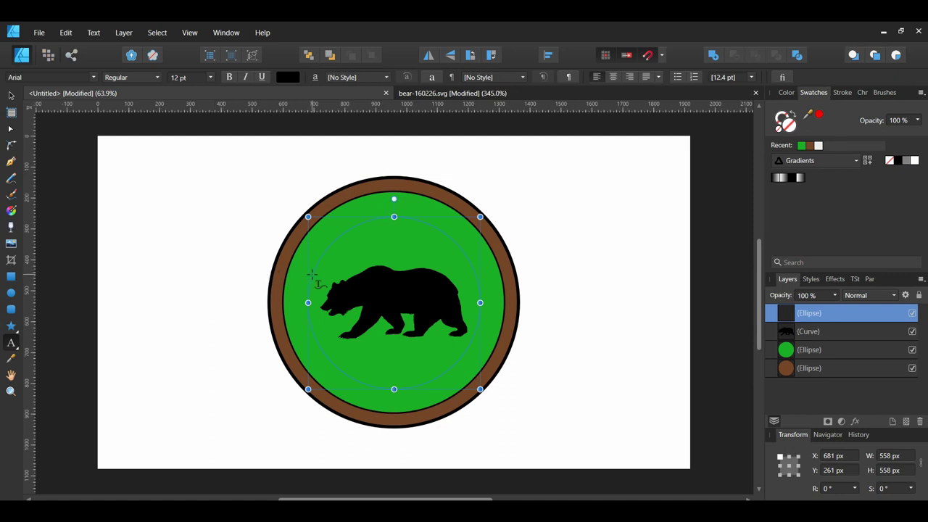
pyautogui.click(311, 277)
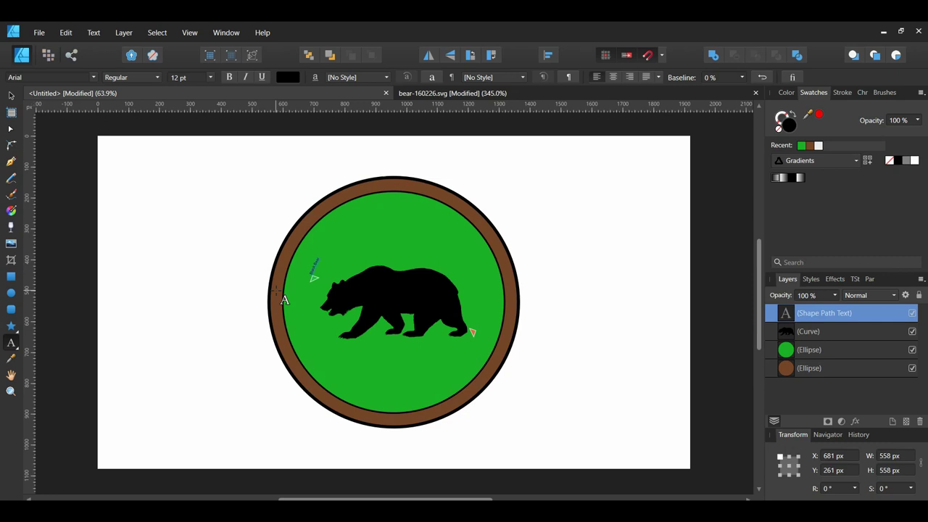
pyautogui.press('Escape')
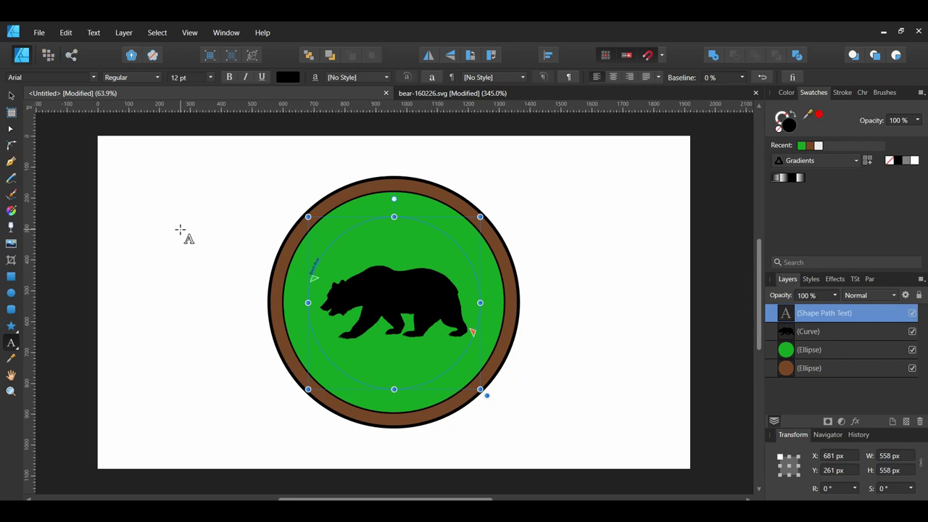
pyautogui.click(180, 77)
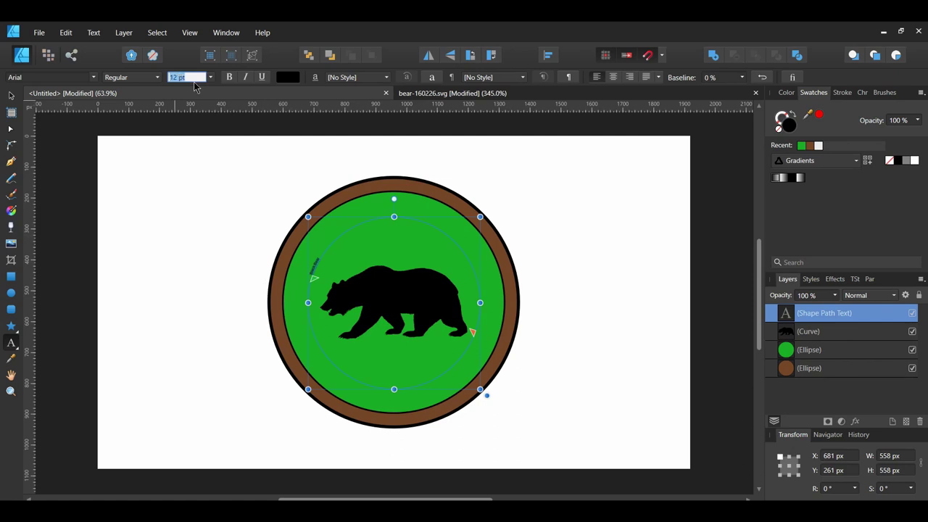
pyautogui.write('115')
pyautogui.press('Return')
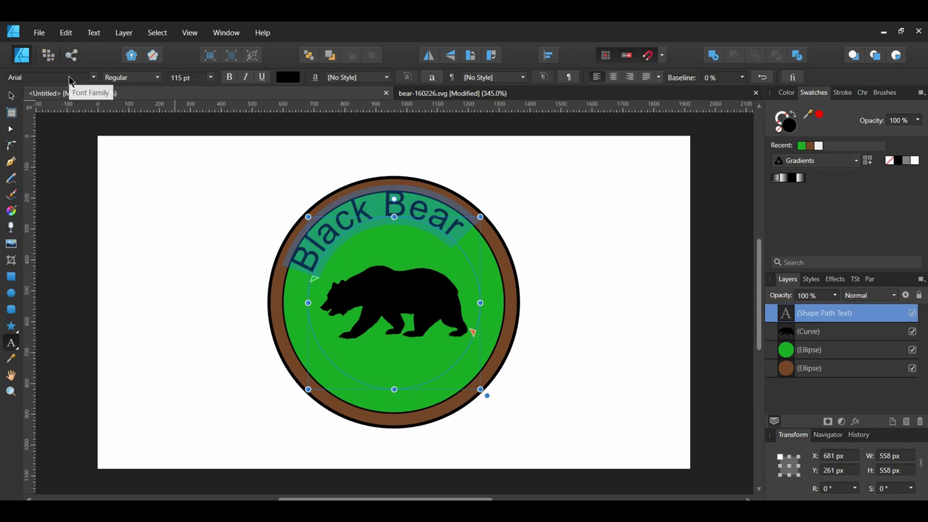
# Set the Black Bear text to Goudy Old Style Bold and make a duplicate of it
pyautogui.click(70, 77)
pyautogui.write('gou')
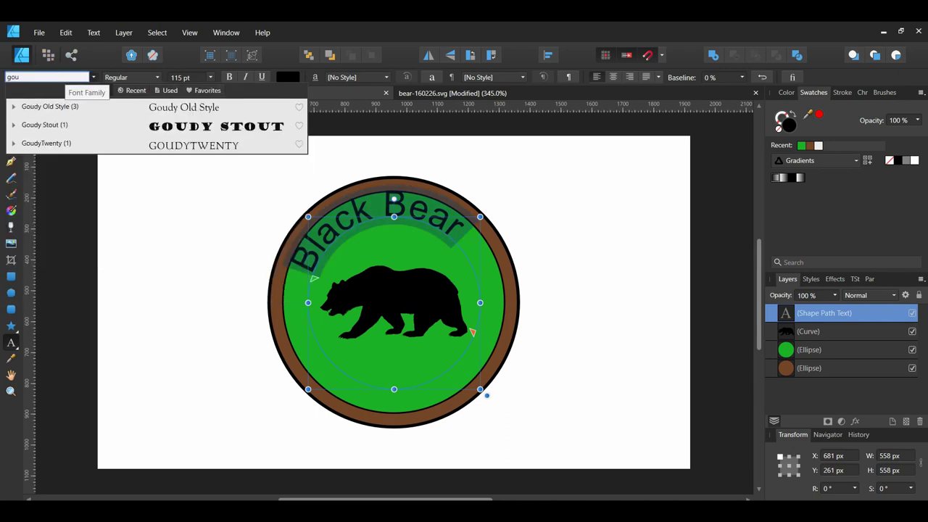
pyautogui.press('Return')
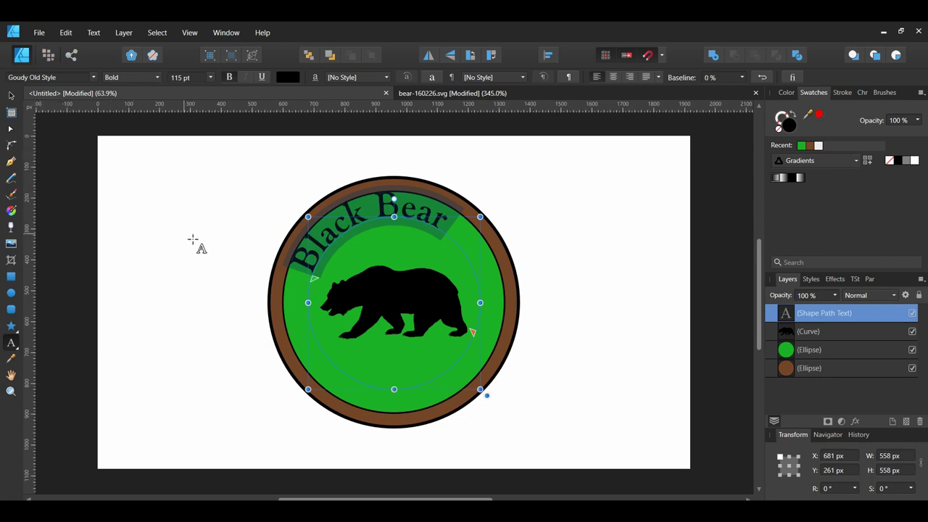
pyautogui.click(313, 284)
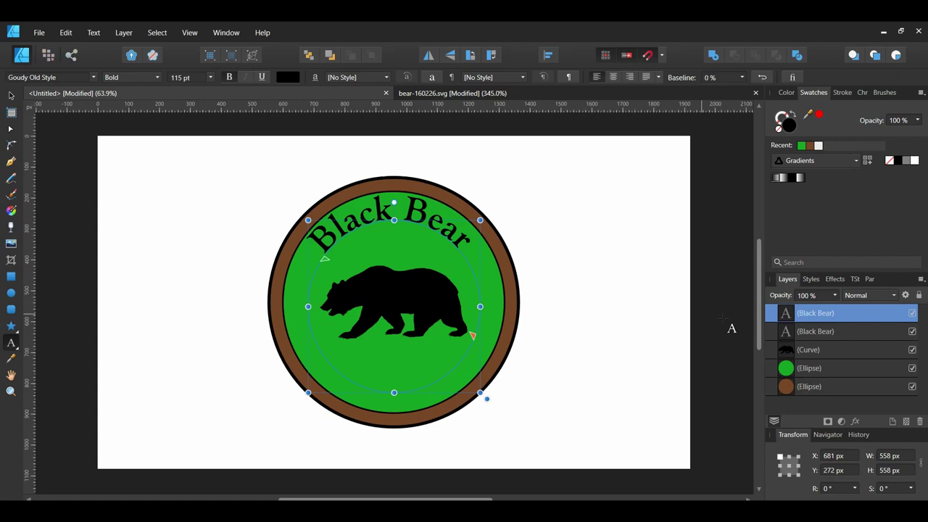
# Move the text copy down, retype it as 'Clothing', and slide it round to the circle's bottom
pyautogui.click(11, 95)
pyautogui.moveTo(475, 294); pyautogui.dragTo(478, 321)
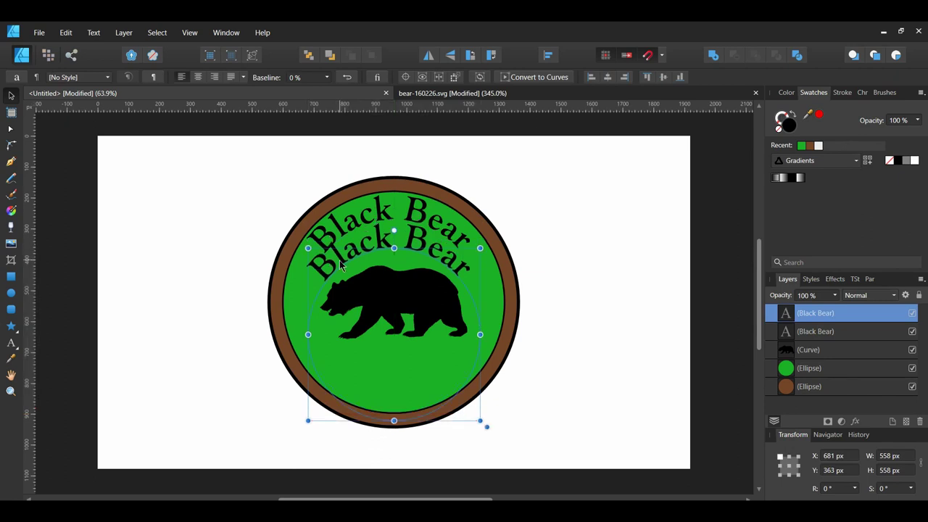
pyautogui.press('t')
pyautogui.hotkey('ctrl', 'a')
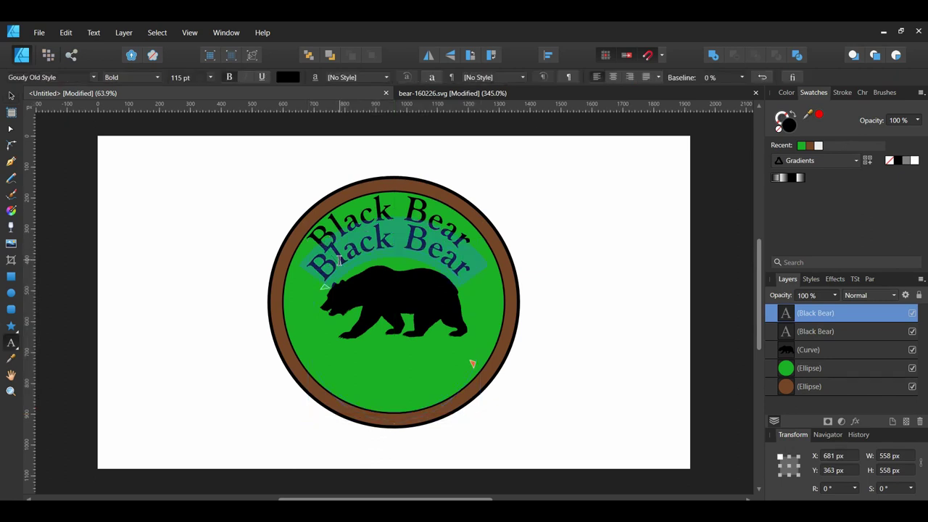
pyautogui.write('Clo')
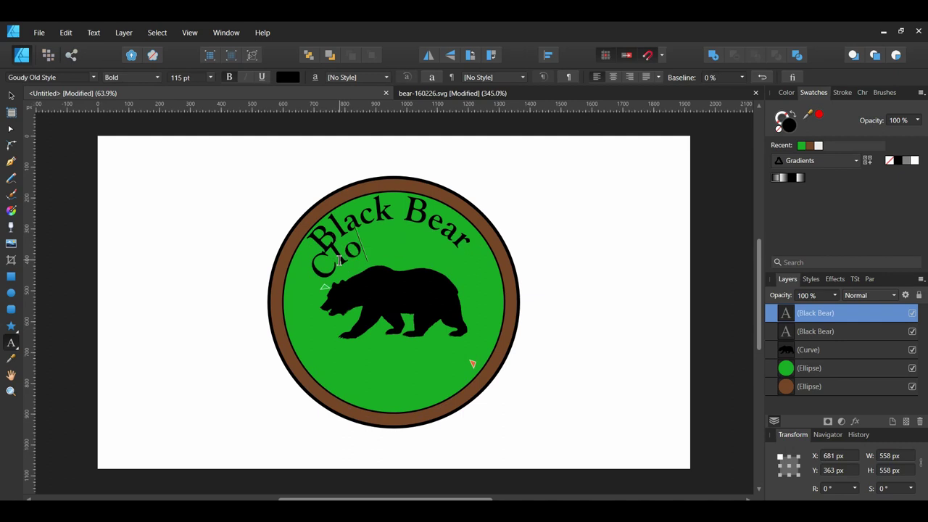
pyautogui.write('thing')
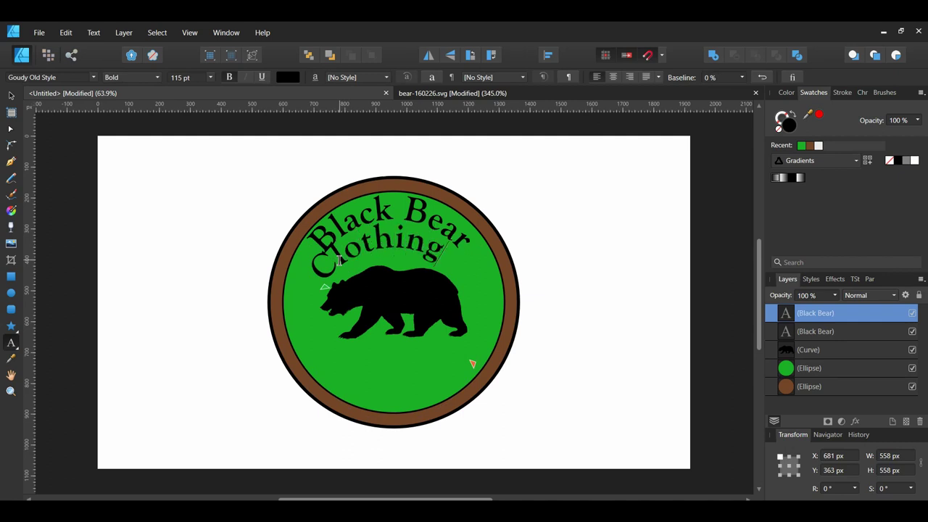
pyautogui.press('Escape')
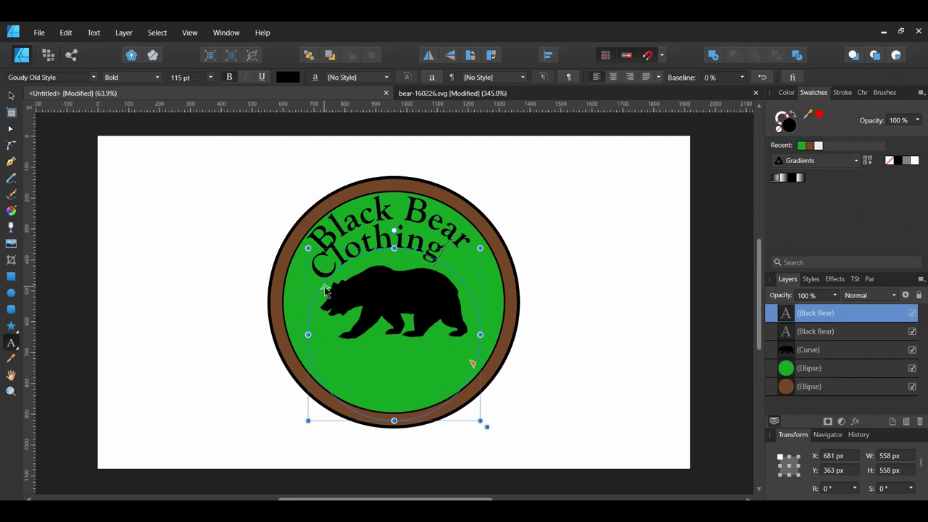
pyautogui.moveTo(324, 290); pyautogui.dragTo(462, 420)
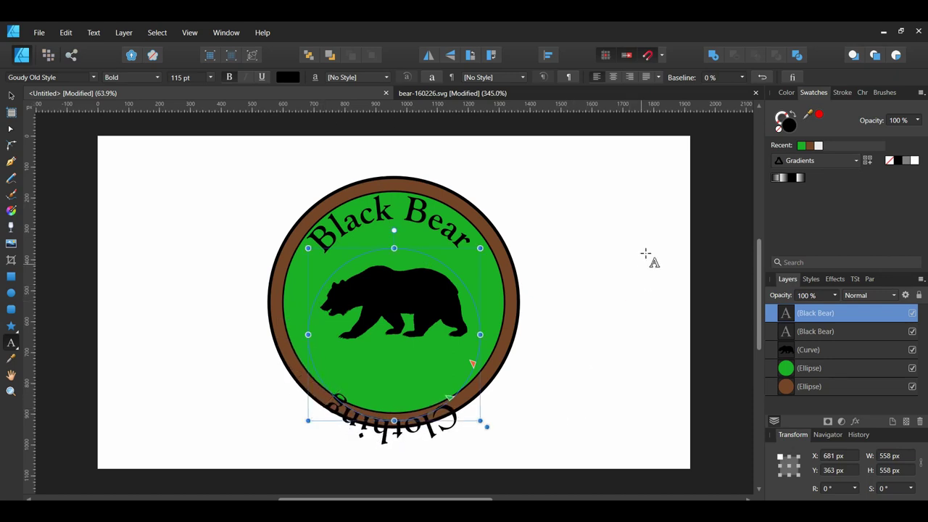
# Reverse the Clothing text path, set a 67% baseline, and move it onto the green circle
pyautogui.click(761, 78)
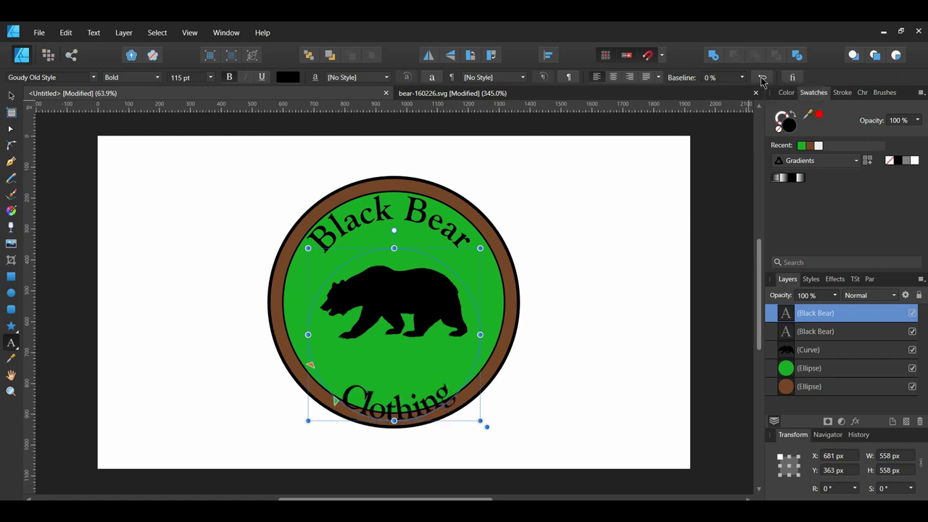
pyautogui.click(717, 77)
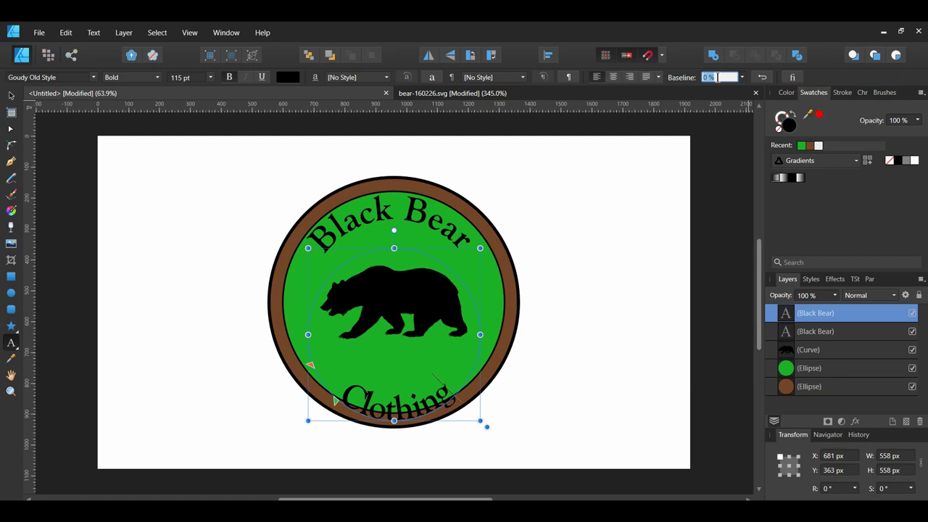
pyautogui.write('67')
pyautogui.press('Return')
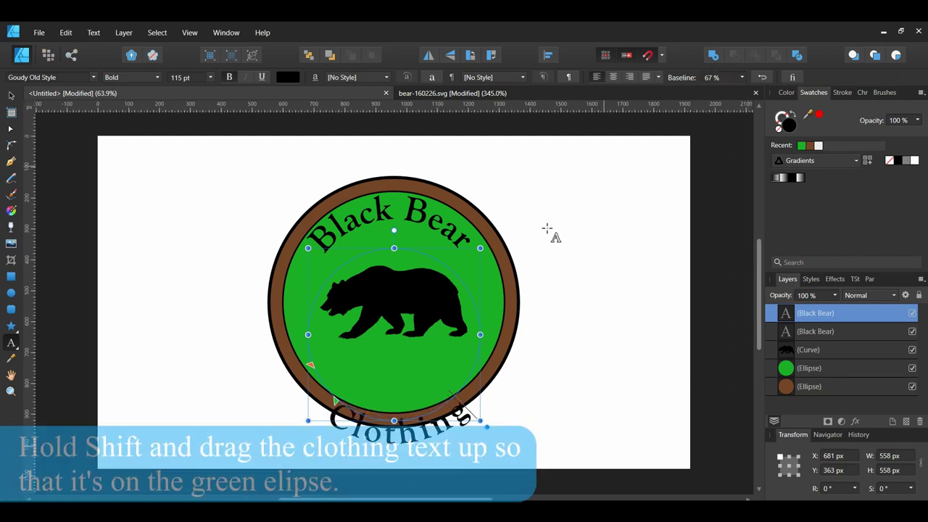
pyautogui.moveTo(480, 348); pyautogui.dragTo(484, 304)
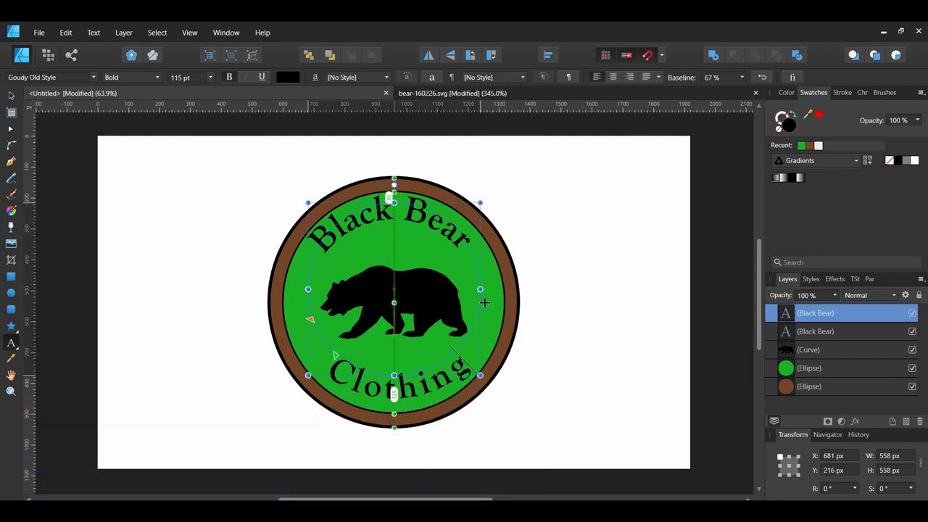
# Set the Clothing text to 110 pt
pyautogui.doubleClick(336, 369)
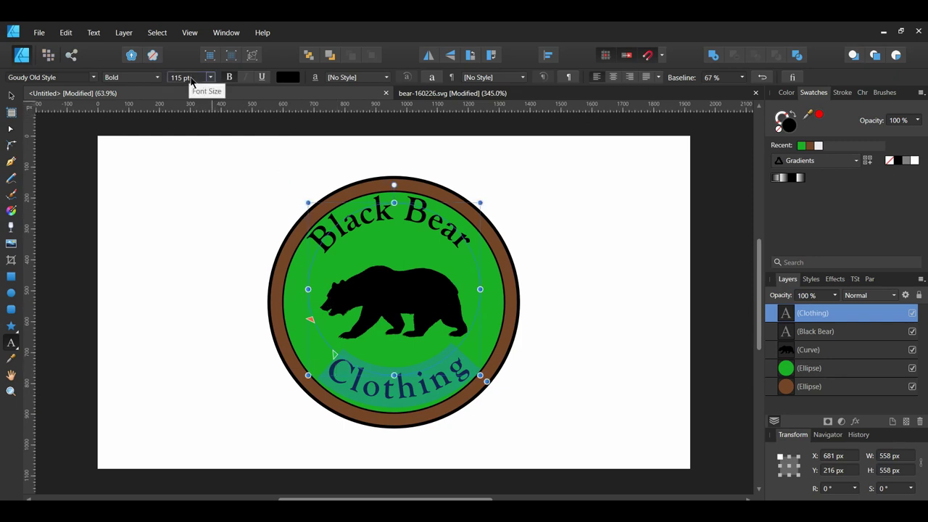
pyautogui.click(189, 78)
pyautogui.write('110')
pyautogui.press('Return')
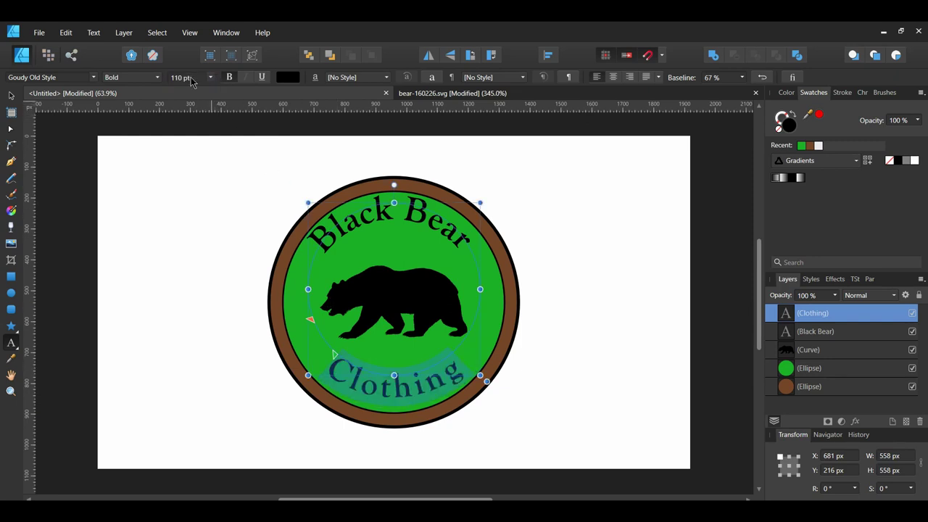
# Draw a thin brown bar under the bear's feet and layer it behind the bear
pyautogui.click(341, 365)
pyautogui.click(11, 276)
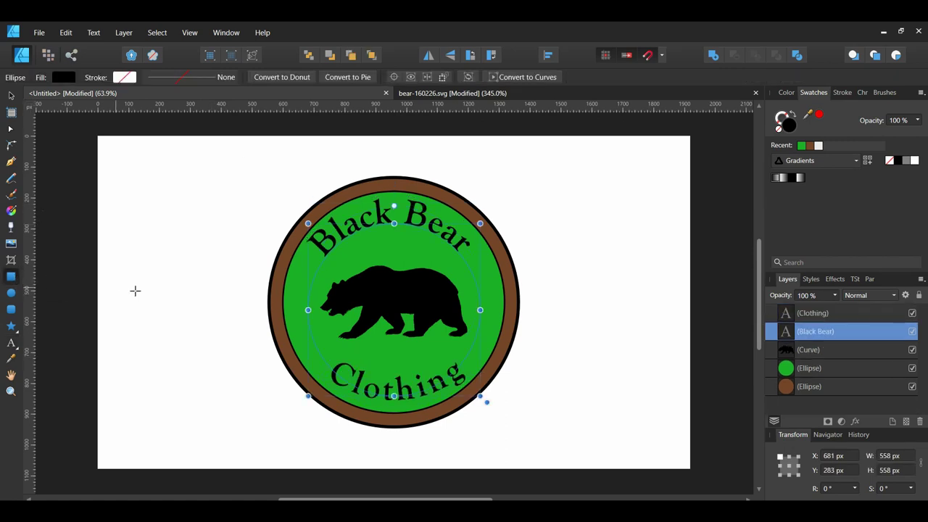
pyautogui.press('m')
pyautogui.moveTo(327, 333); pyautogui.dragTo(476, 349)
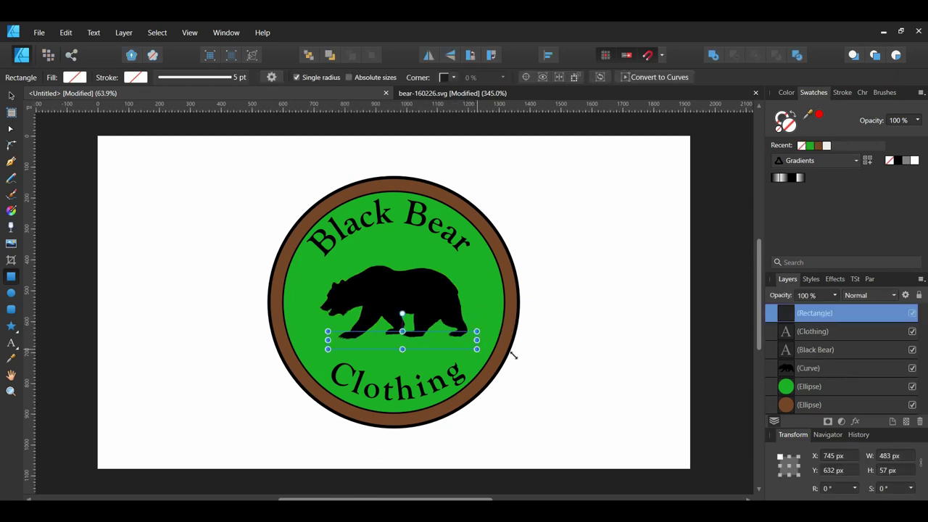
pyautogui.click(819, 147)
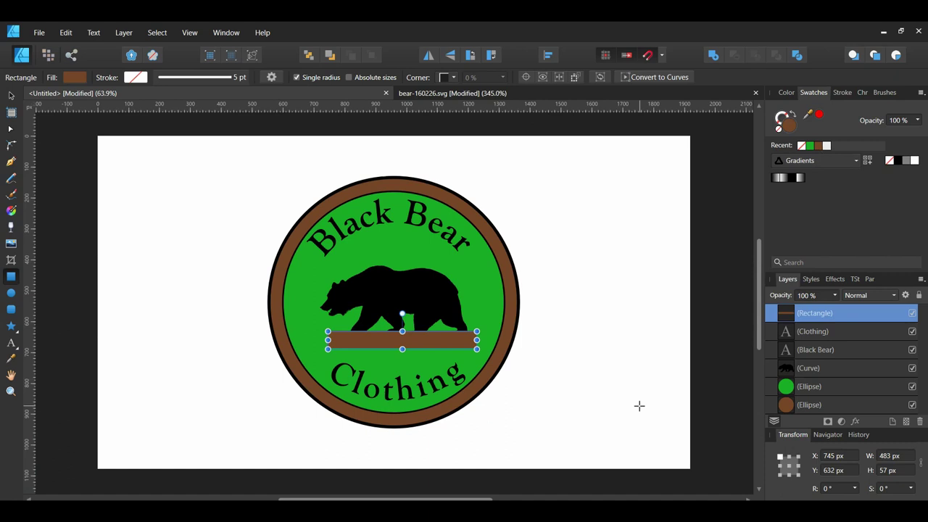
pyautogui.moveTo(771, 316); pyautogui.dragTo(771, 374)
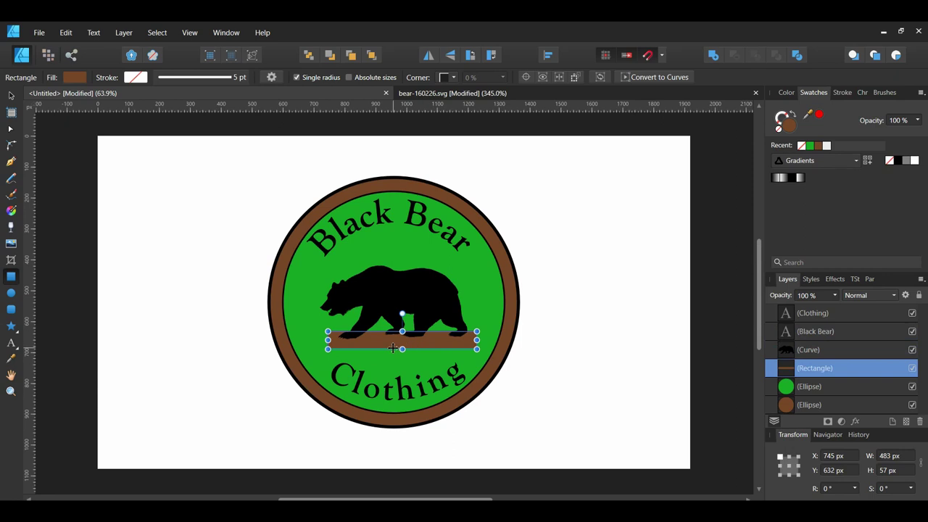
pyautogui.moveTo(392, 348); pyautogui.dragTo(393, 344)
# Give the bar Rounded corners with a 10% corner amount
pyautogui.click(452, 77)
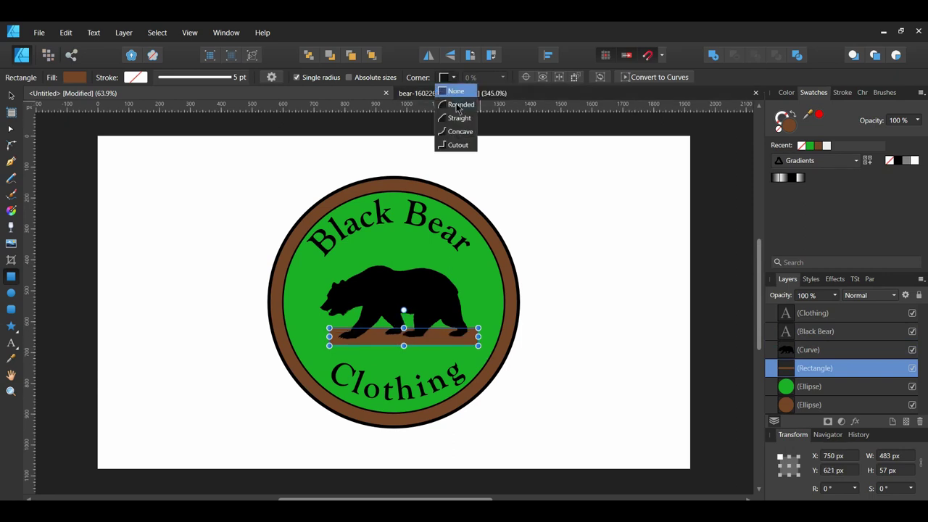
pyautogui.click(458, 105)
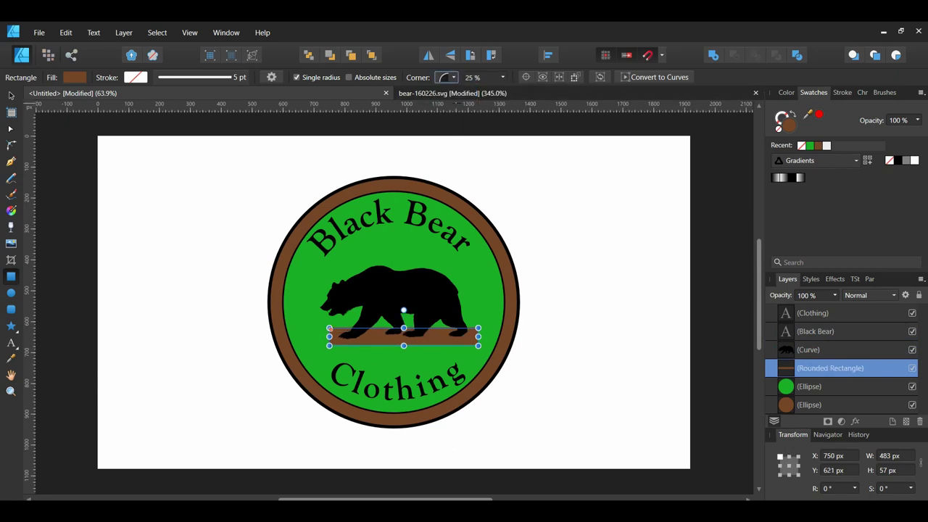
pyautogui.click(482, 78)
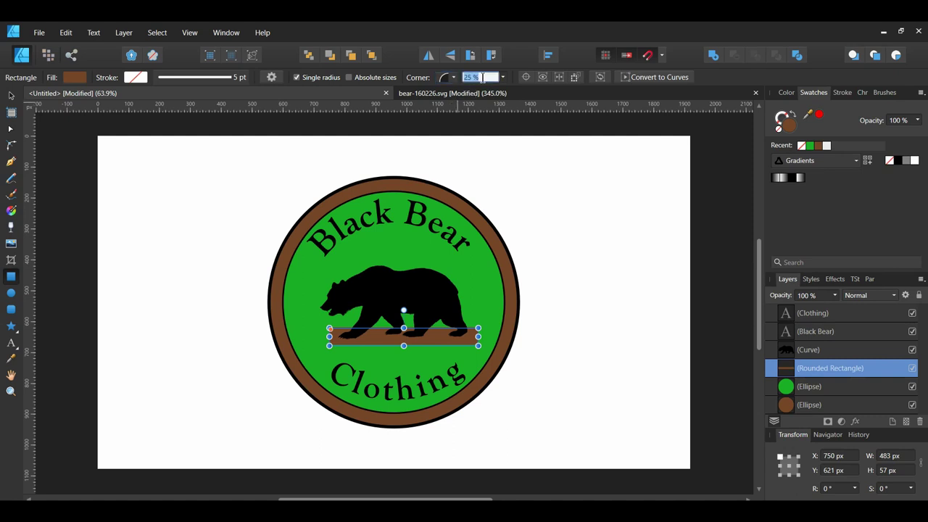
pyautogui.write('10')
pyautogui.press('Return')
pyautogui.click(126, 335)
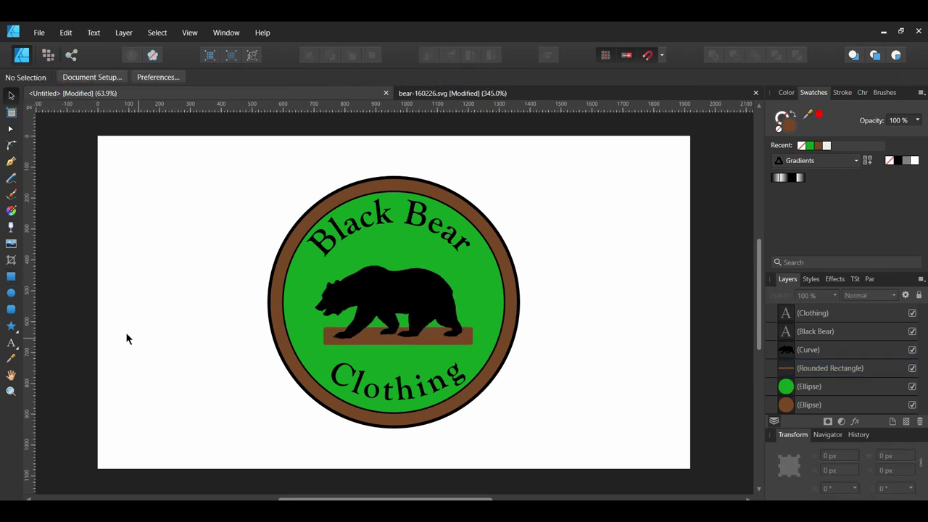
# Draw a small brown circle and place it on the badge's left side
pyautogui.click(12, 293)
pyautogui.moveTo(201, 274); pyautogui.dragTo(221, 296)
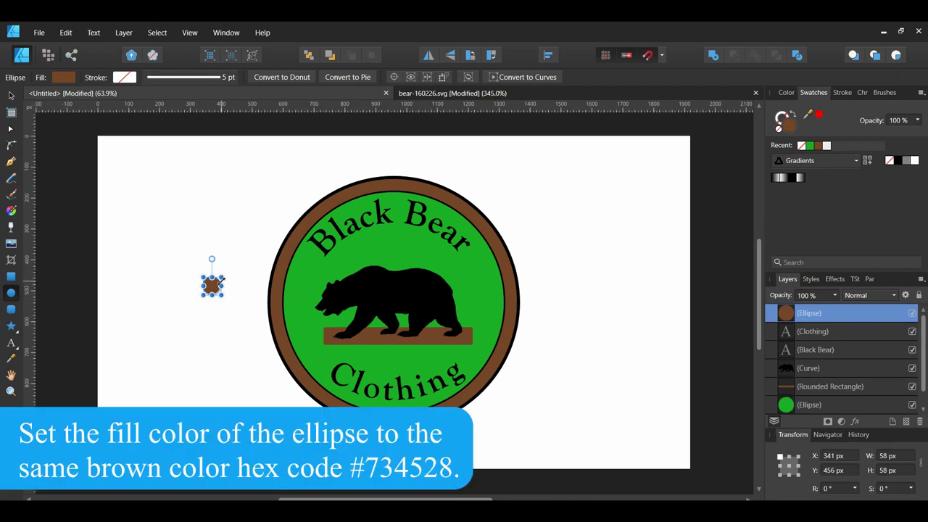
pyautogui.moveTo(219, 289); pyautogui.dragTo(311, 306)
# Duplicate the brown dot to the right side of the bear
pyautogui.click(12, 99)
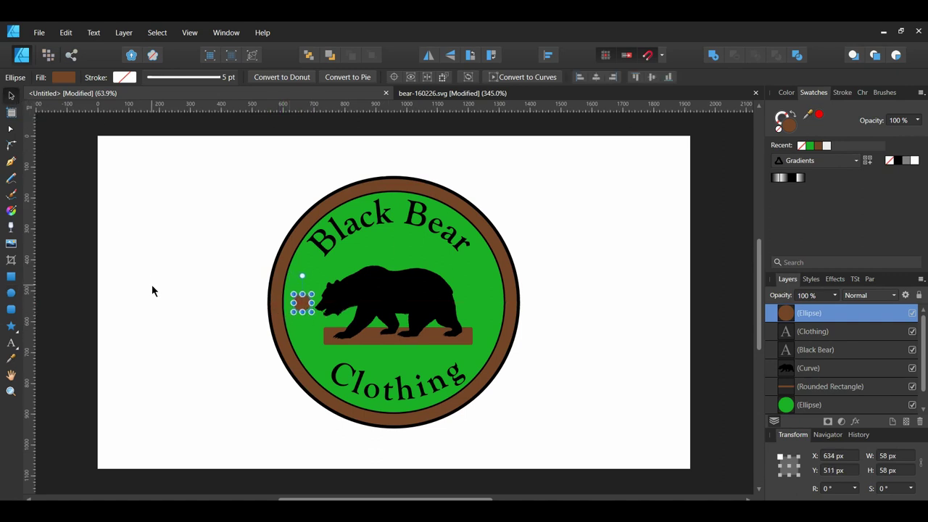
pyautogui.click(152, 285)
pyautogui.click(303, 306)
pyautogui.moveTo(303, 306); pyautogui.dragTo(487, 311)
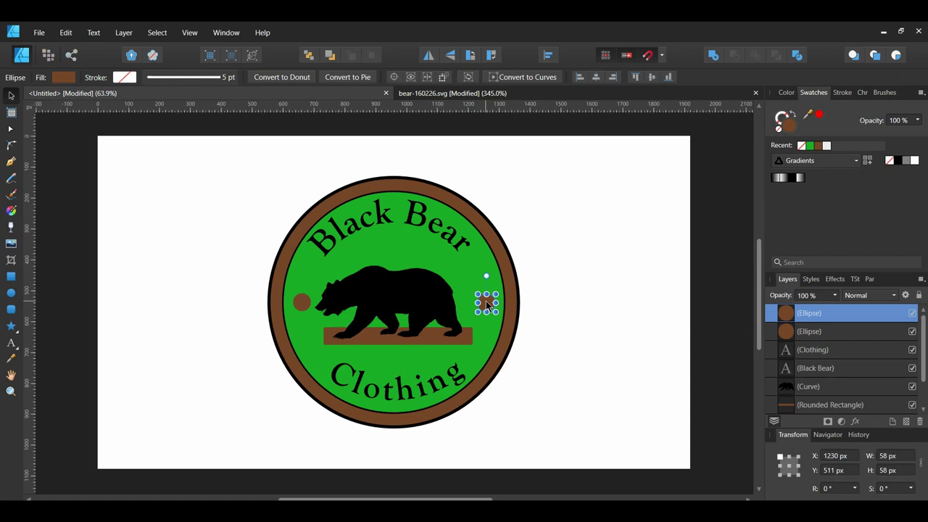
pyautogui.click(573, 397)
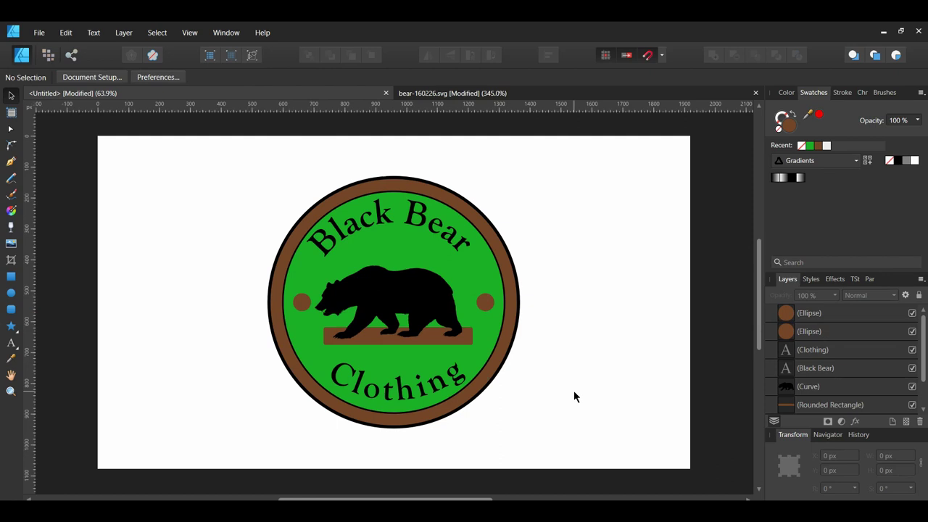
# Select the green circle and brown ring ellipses and apply Layer > Expand Stroke
pyautogui.scroll(-2, 841, 360)
pyautogui.click(813, 387)
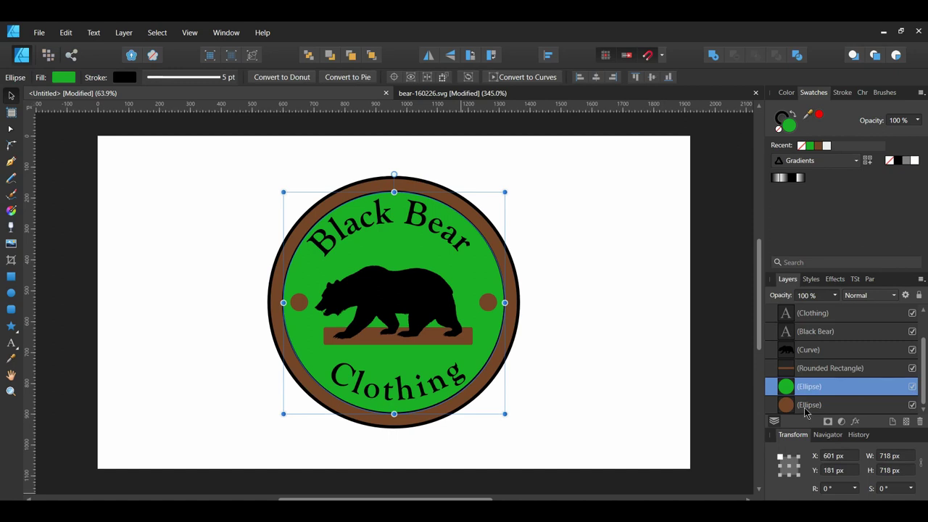
pyautogui.keyDown('shift'); pyautogui.click(804, 410); pyautogui.keyUp('shift')
pyautogui.click(124, 33)
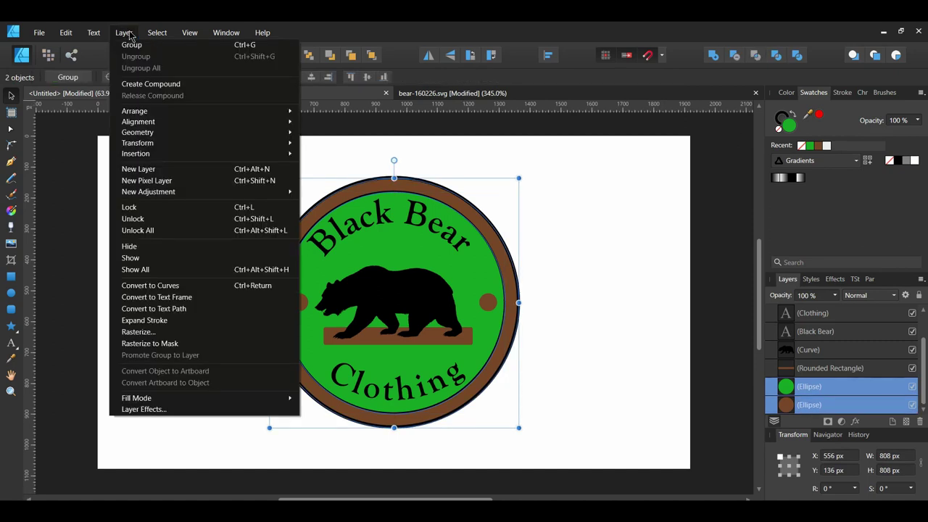
pyautogui.click(206, 323)
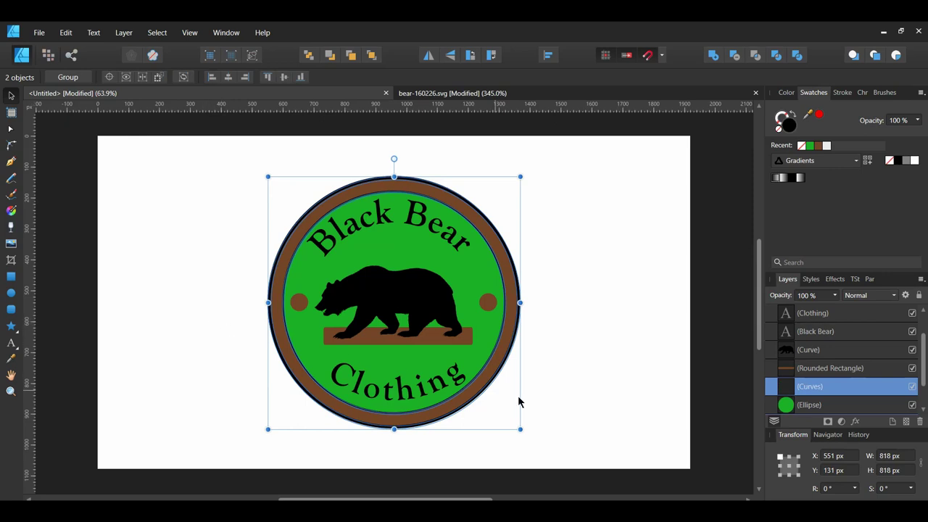
pyautogui.scroll(-1, 845, 397)
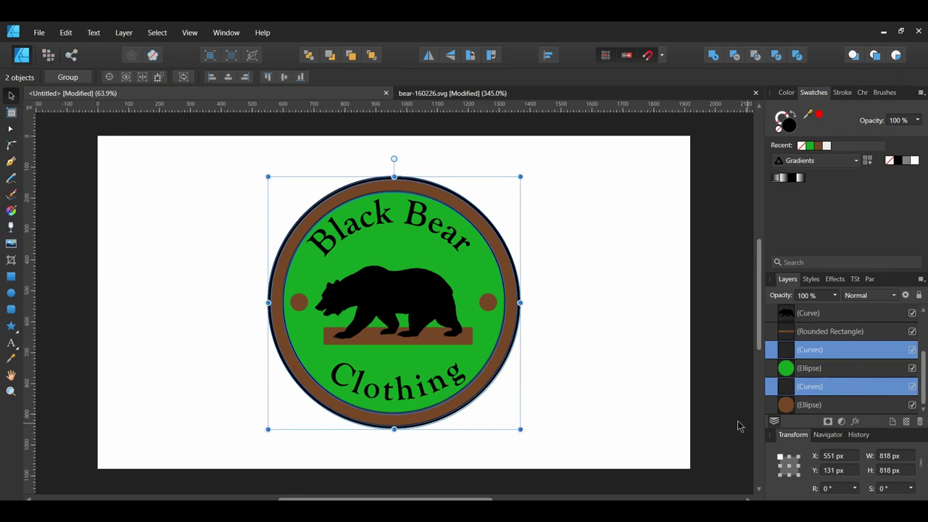
pyautogui.click(615, 357)
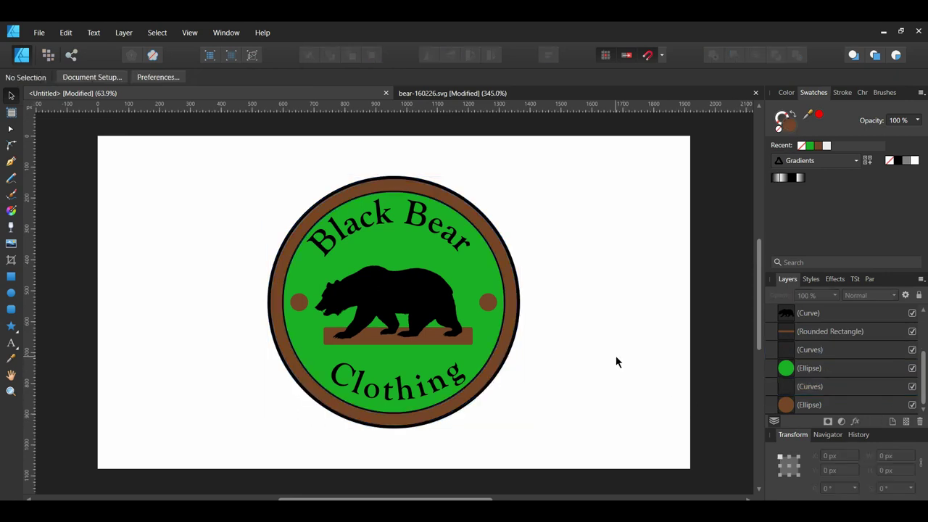